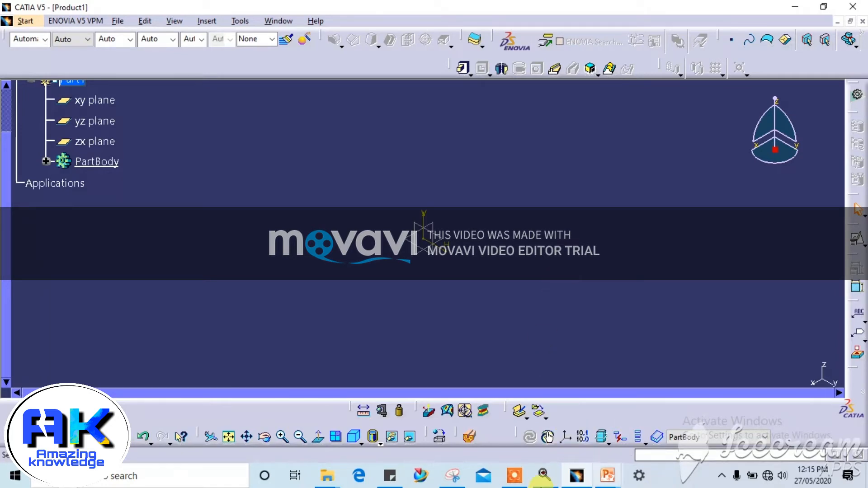
pyautogui.click(514, 476)
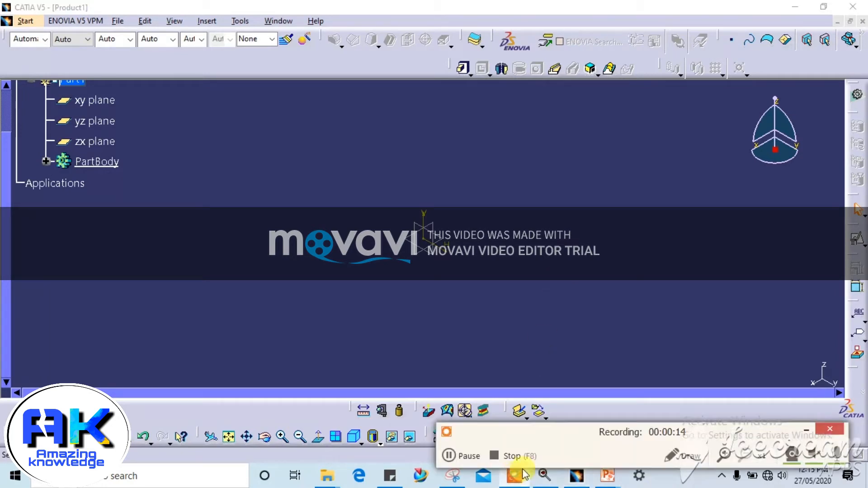
pyautogui.click(457, 455)
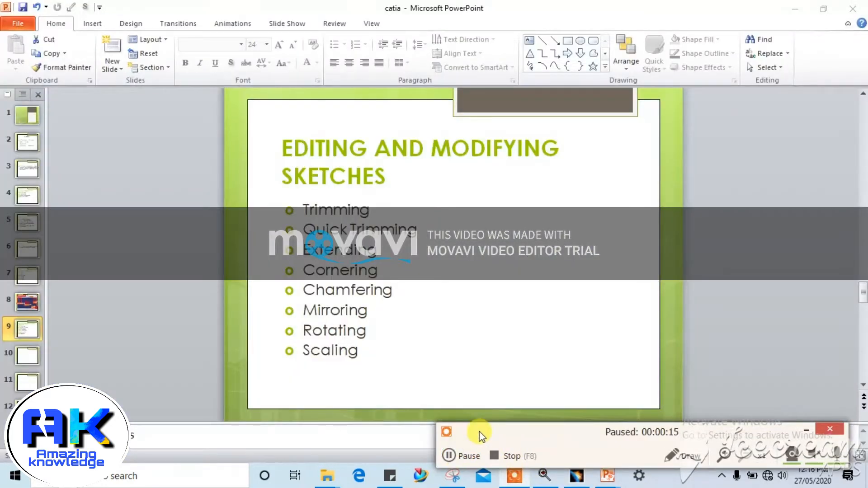
pyautogui.click(457, 454)
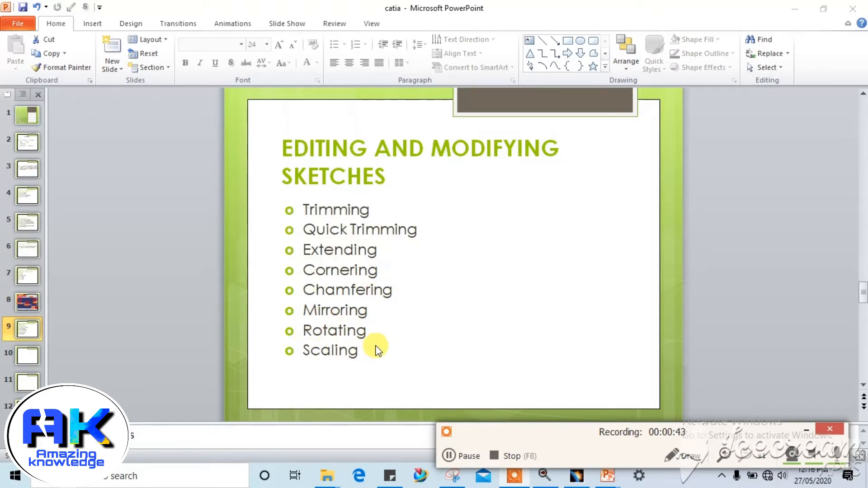
pyautogui.click(450, 461)
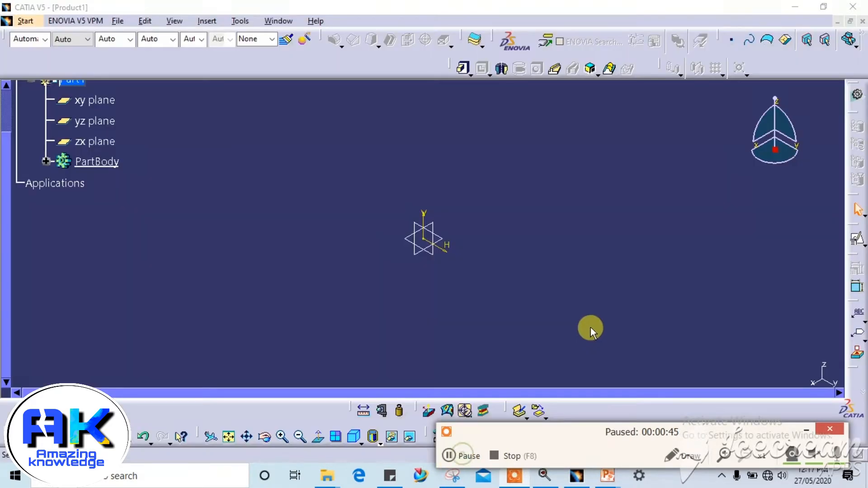
pyautogui.press('F9')
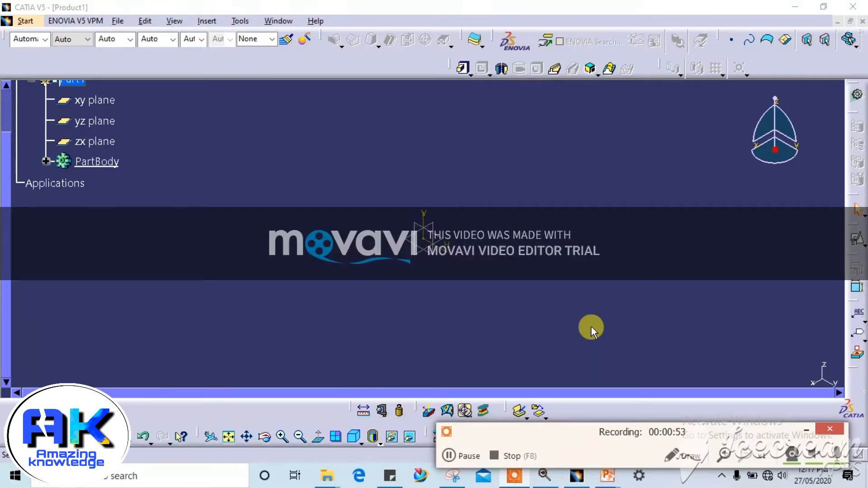
pyautogui.click(468, 456)
pyautogui.press('F7')
# Create a positioned sketch on the yz plane with implicit origin and orientation
pyautogui.click(857, 236)
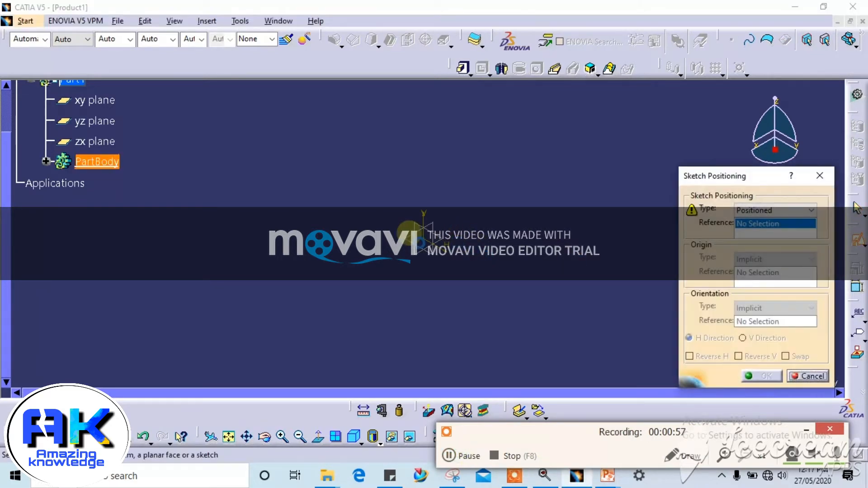
pyautogui.click(87, 120)
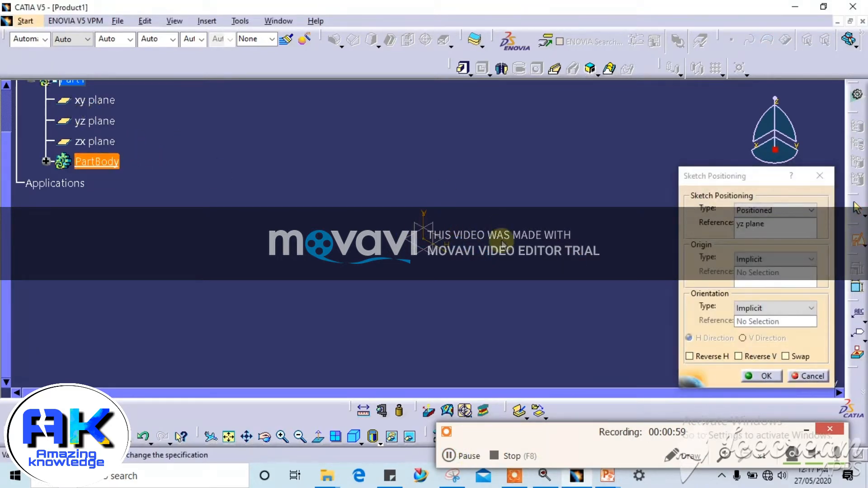
pyautogui.click(764, 376)
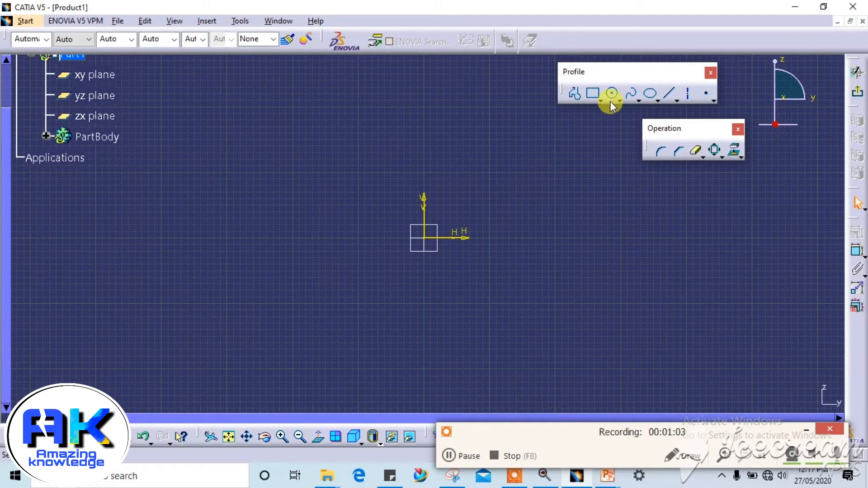
# Draw two overlapping circles on the positive side of the horizontal axis, the farther one slightly larger
pyautogui.click(614, 94)
pyautogui.click(522, 231)
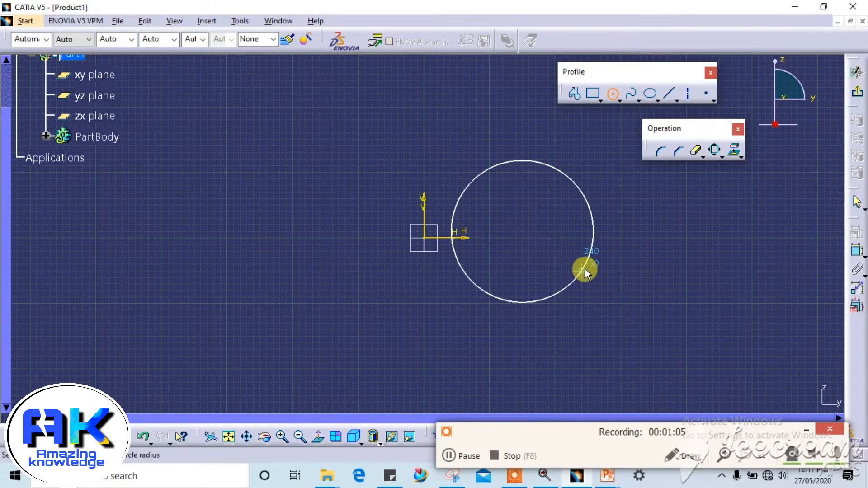
pyautogui.click(564, 267)
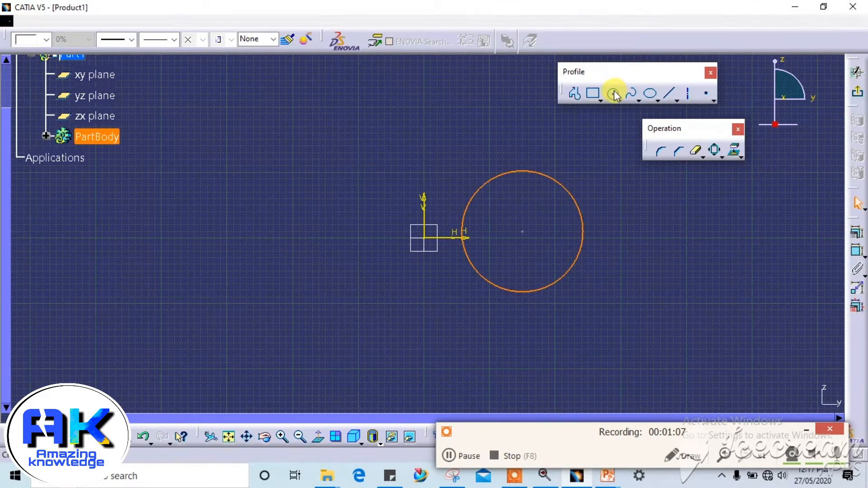
pyautogui.click(630, 222)
pyautogui.click(681, 266)
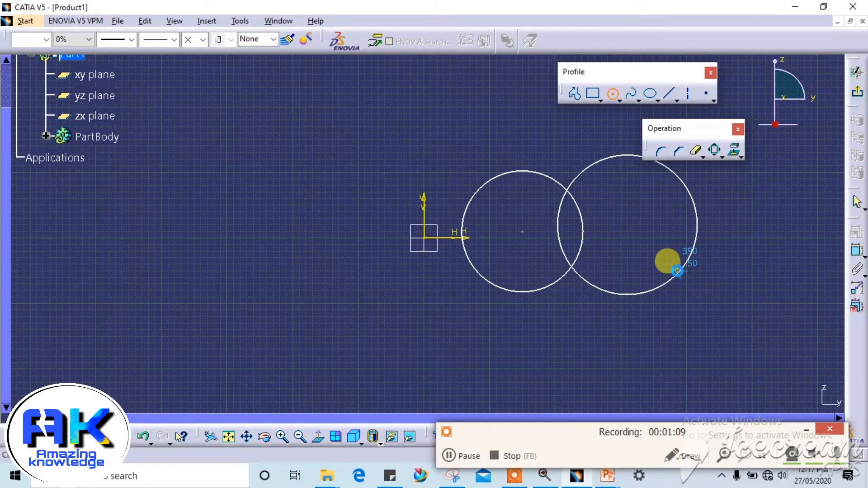
# Trim the larger circle near its upper crossing with the smaller circle, keeping its lower arc
pyautogui.click(699, 156)
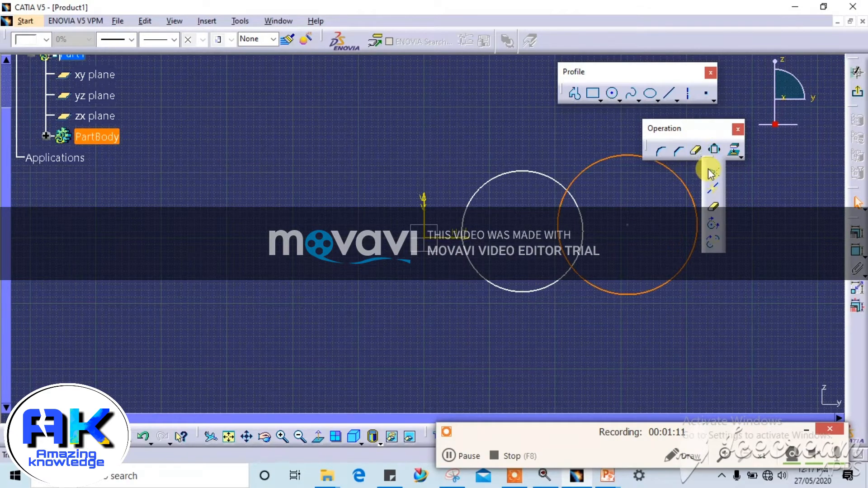
pyautogui.click(711, 173)
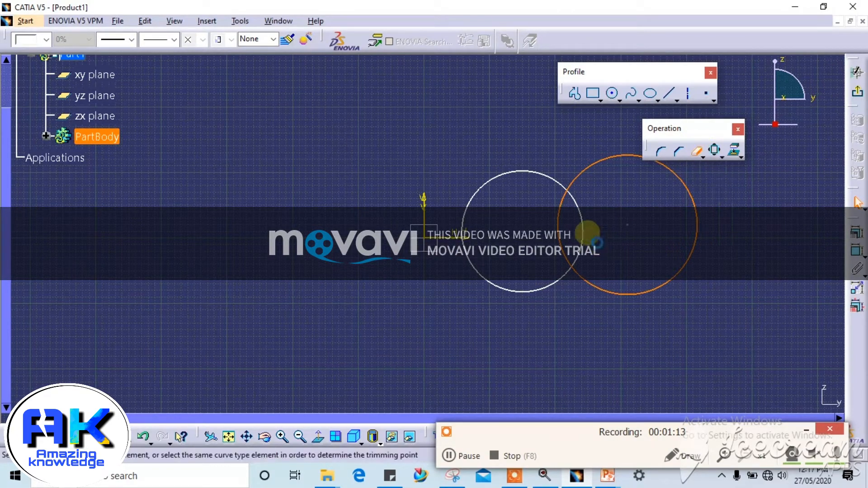
pyautogui.click(573, 198)
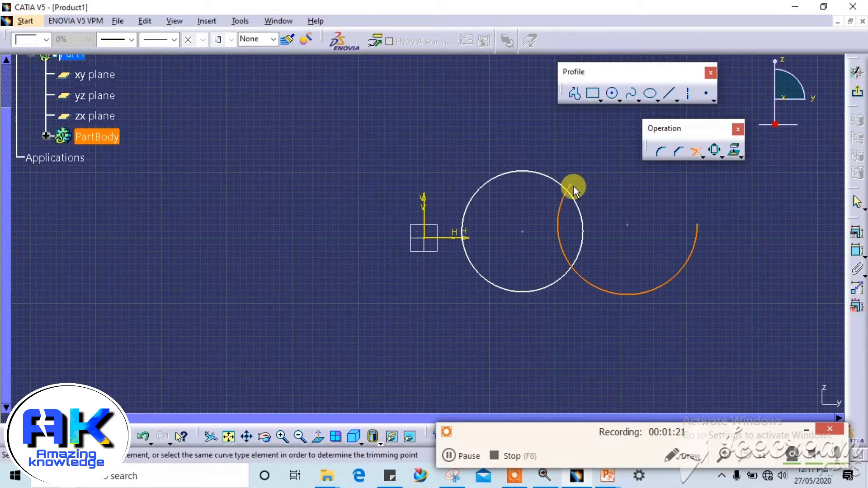
pyautogui.click(568, 192)
pyautogui.click(693, 235)
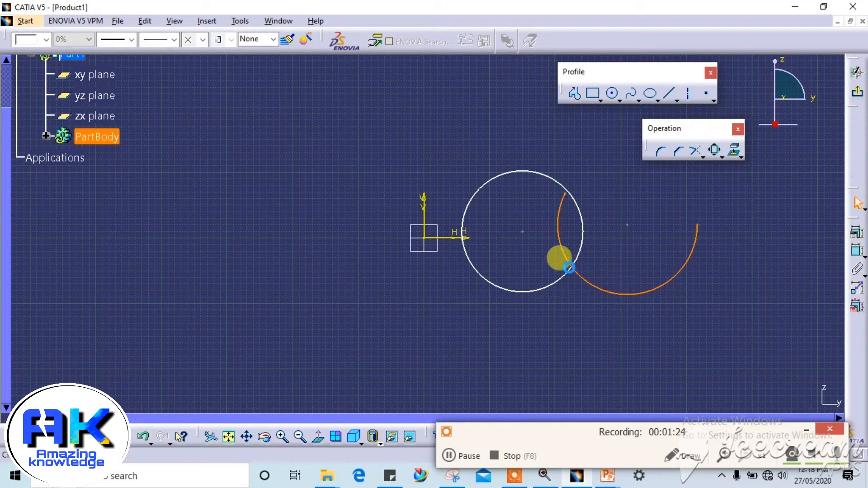
pyautogui.click(640, 217)
# Trim the smaller circle and the remaining arc against each other so they meet at their upper intersection
pyautogui.click(695, 151)
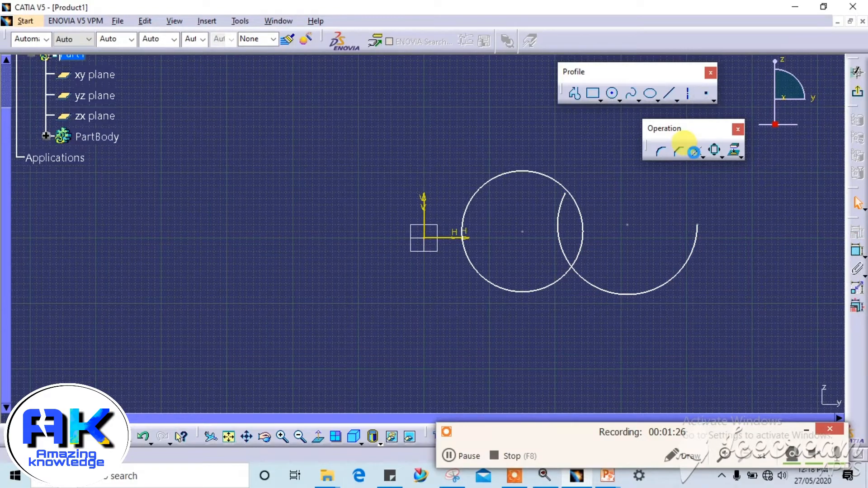
pyautogui.click(522, 172)
pyautogui.click(563, 198)
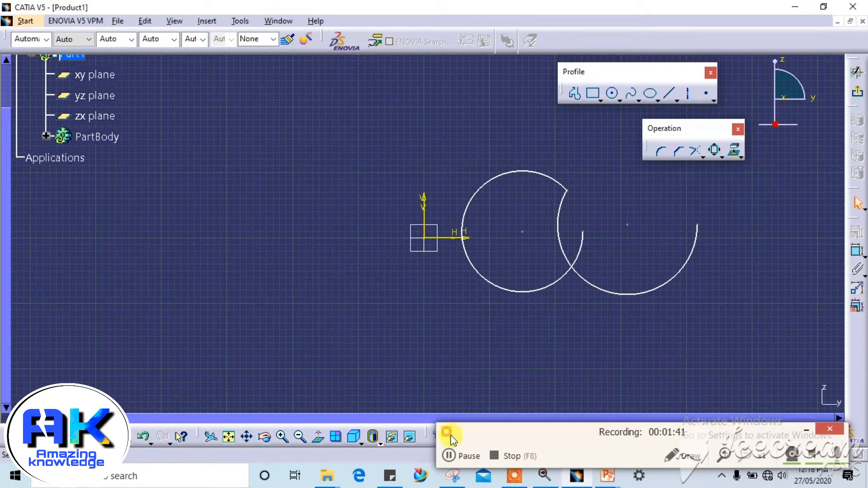
pyautogui.click(452, 456)
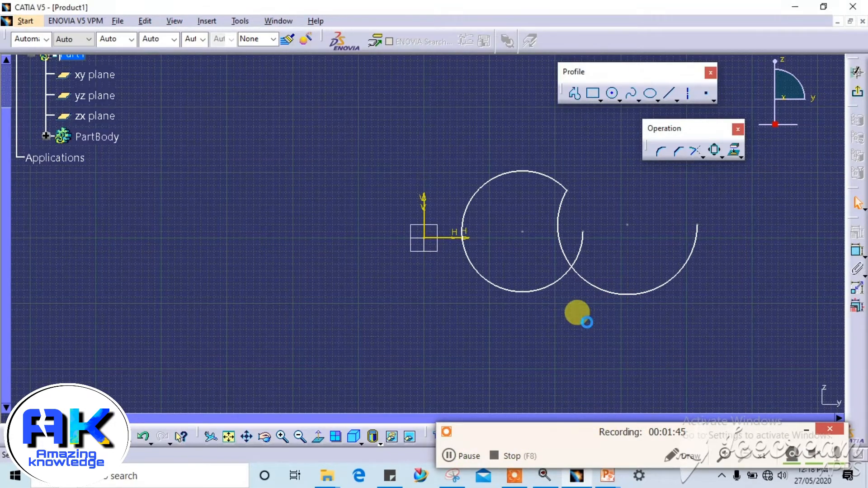
# Undo the trims on both circles
pyautogui.hotkey('ctrl', 'z')
pyautogui.hotkey('ctrl', 'z')
pyautogui.hotkey('ctrl', 'z')
pyautogui.hotkey('ctrl', 'y')
pyautogui.click(728, 213)
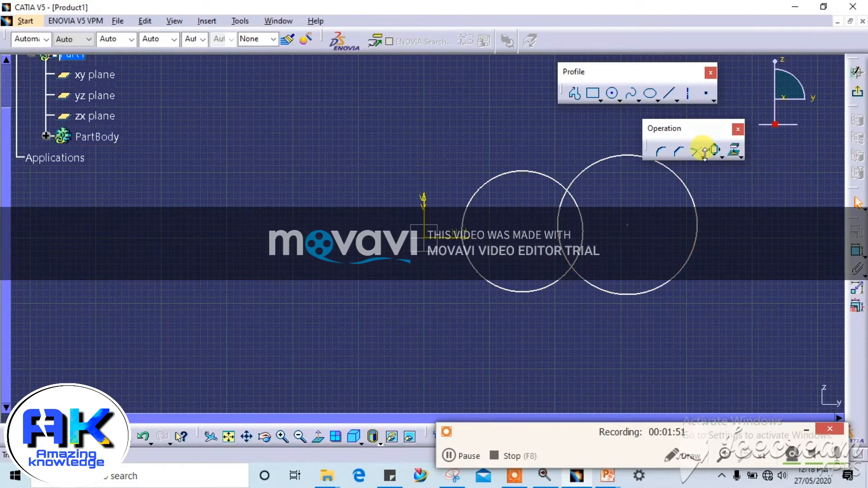
# Use Quick Trim to remove the arc of each circle that lies inside the other
pyautogui.click(721, 155)
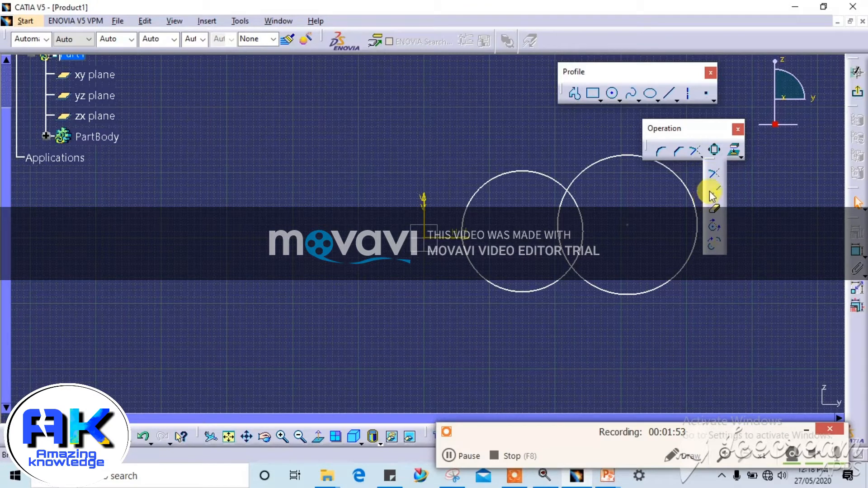
pyautogui.click(714, 209)
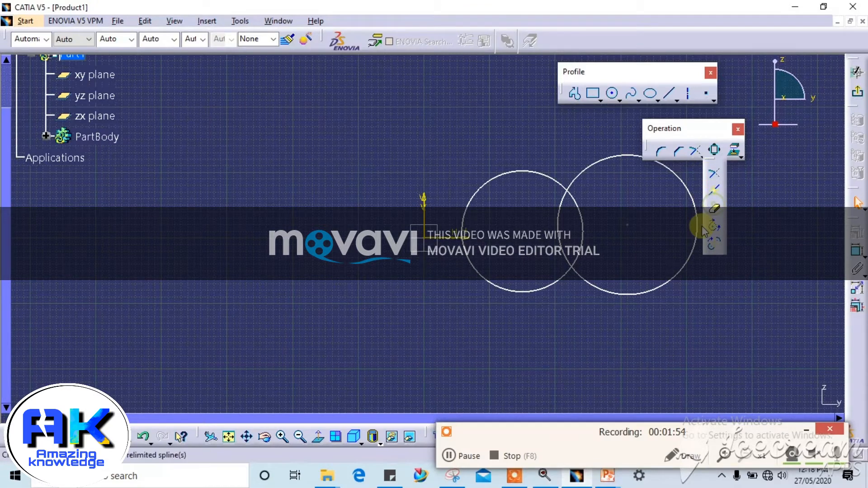
pyautogui.click(559, 219)
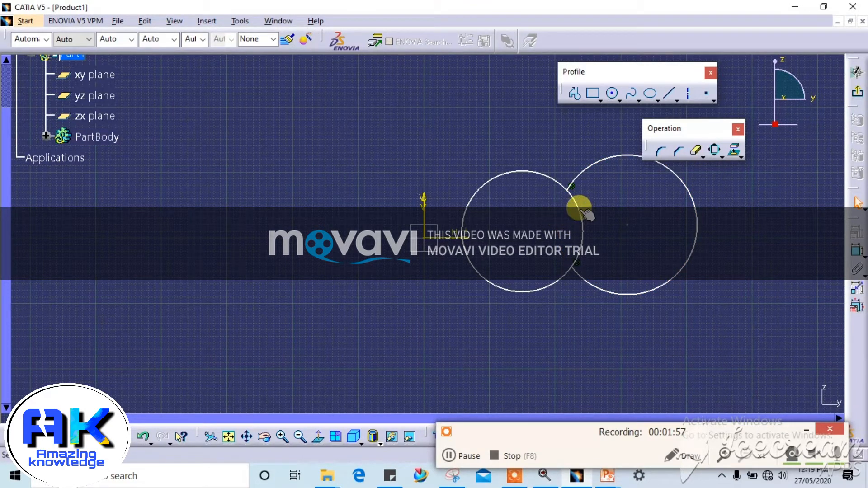
pyautogui.click(578, 205)
pyautogui.click(703, 157)
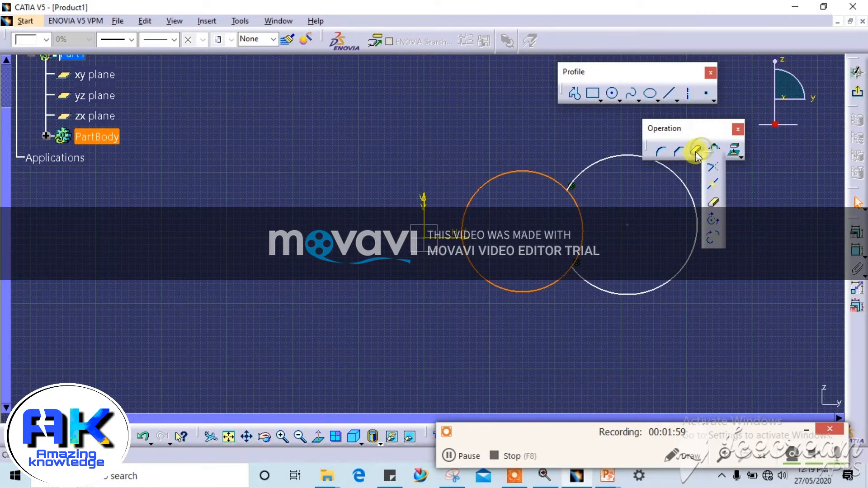
pyautogui.click(750, 203)
pyautogui.click(698, 152)
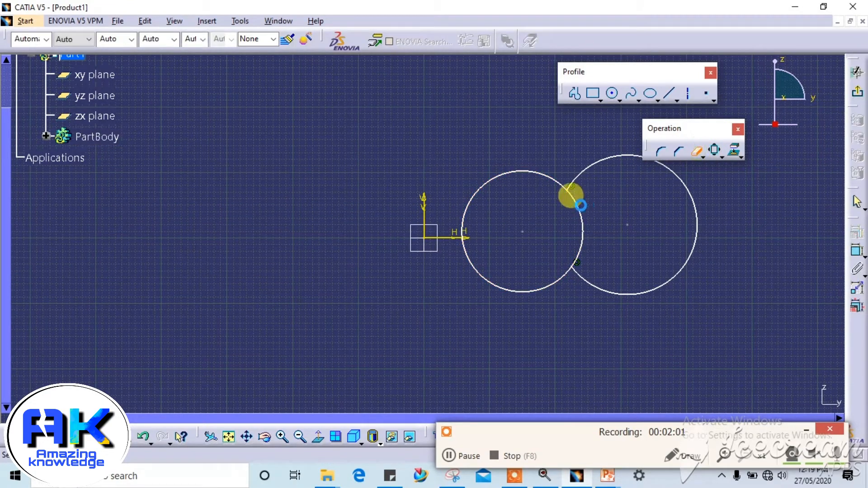
pyautogui.click(566, 191)
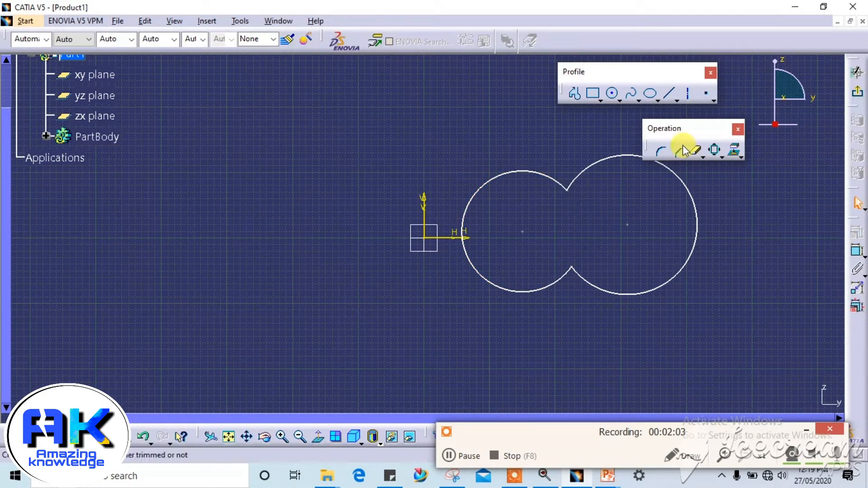
pyautogui.click(698, 152)
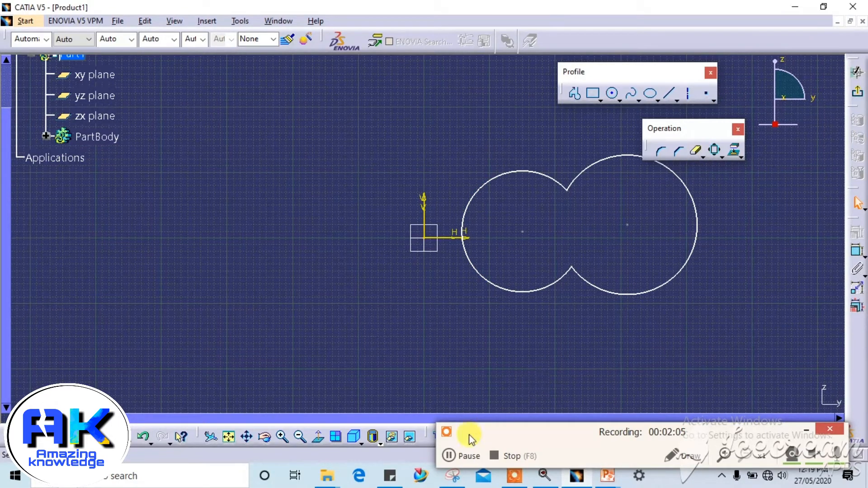
pyautogui.click(460, 456)
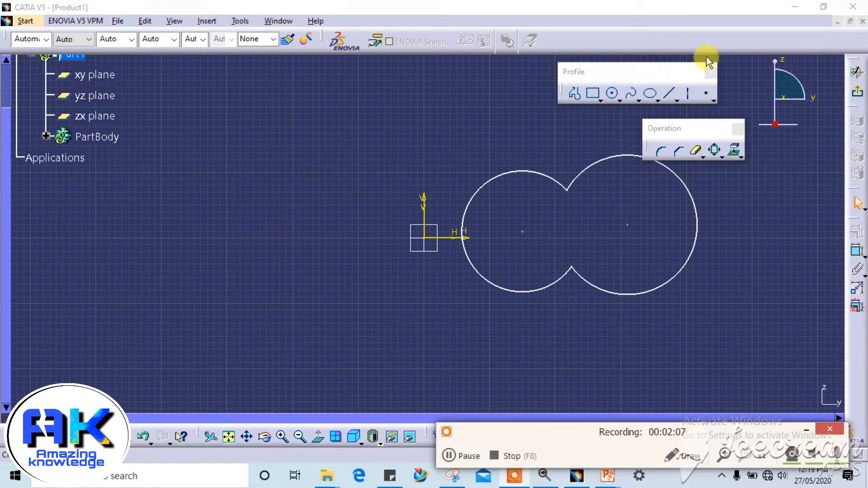
pyautogui.click(700, 153)
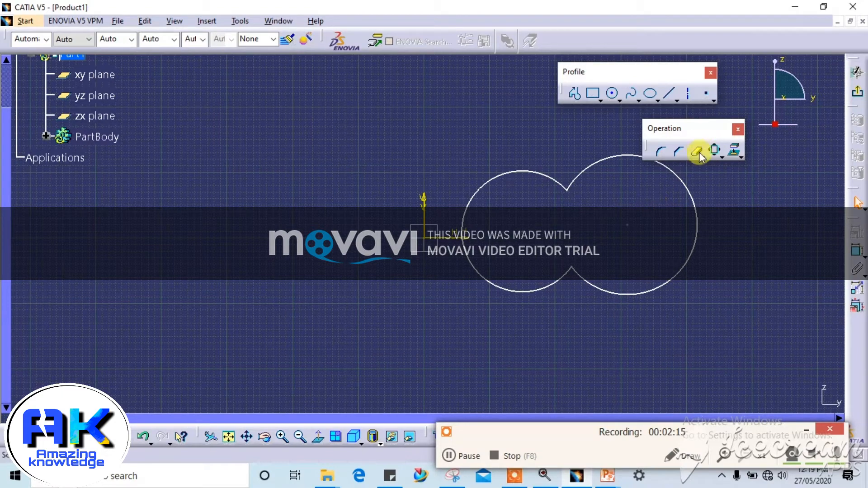
pyautogui.click(450, 456)
pyautogui.press('F7')
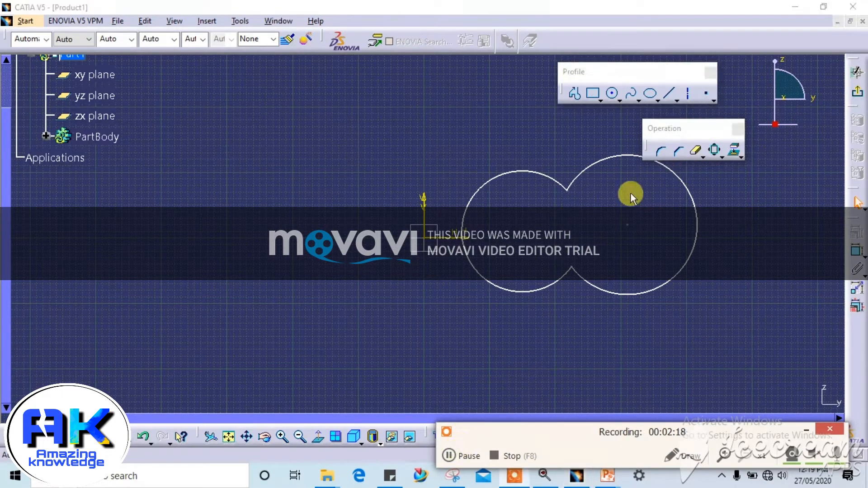
# Draw two separate lines below the horizontal axis on its negative side, one rising and one falling toward the vertical axis
pyautogui.click(670, 93)
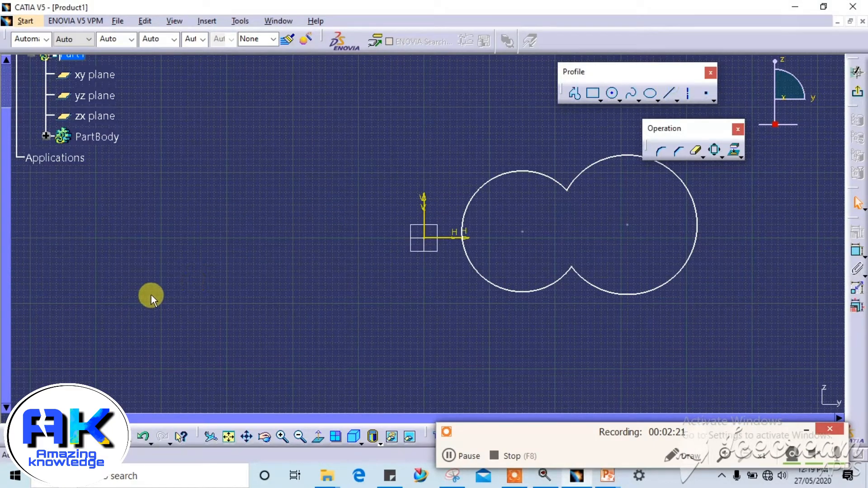
pyautogui.click(670, 94)
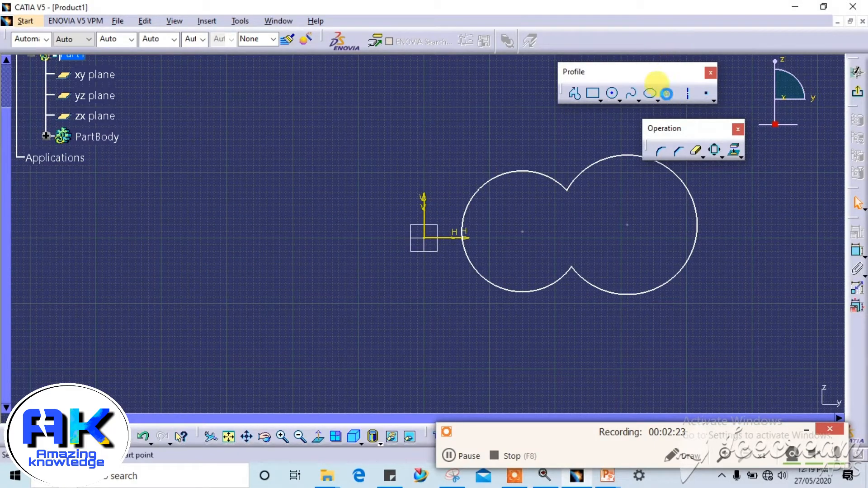
pyautogui.click(121, 324)
pyautogui.click(188, 291)
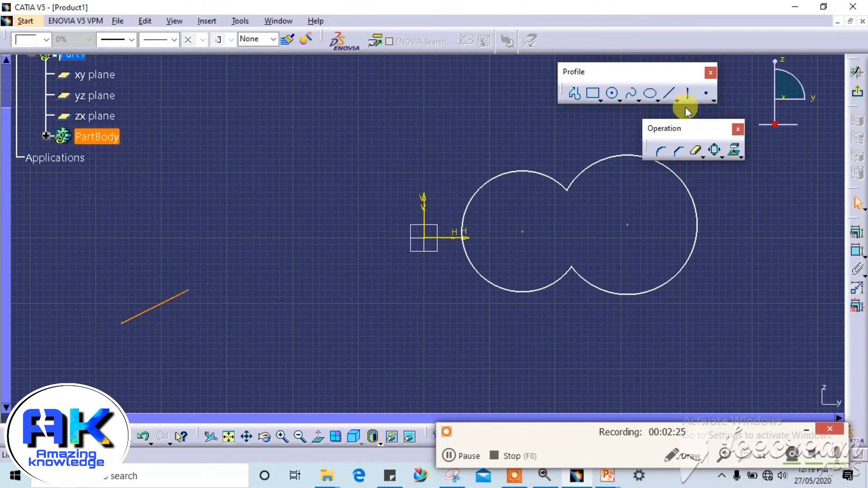
pyautogui.click(668, 93)
pyautogui.click(287, 310)
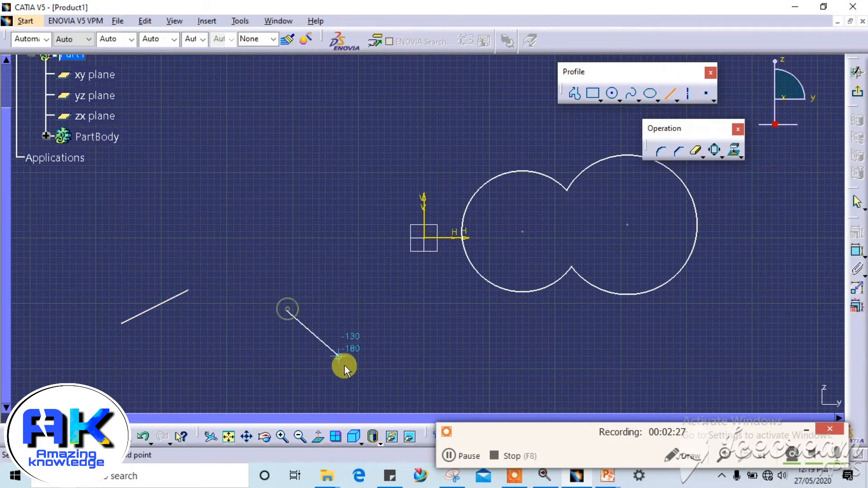
pyautogui.click(352, 375)
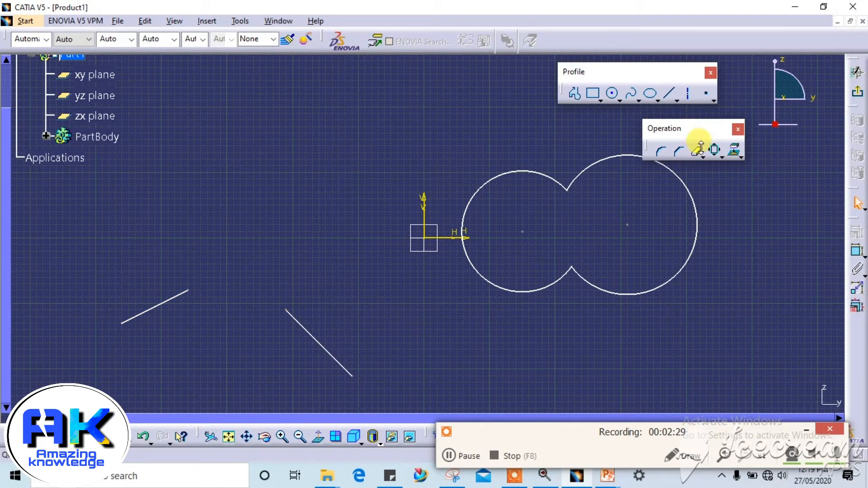
# Trim the two separate lines against each other so they meet at a corner, and undo the trim
pyautogui.click(704, 154)
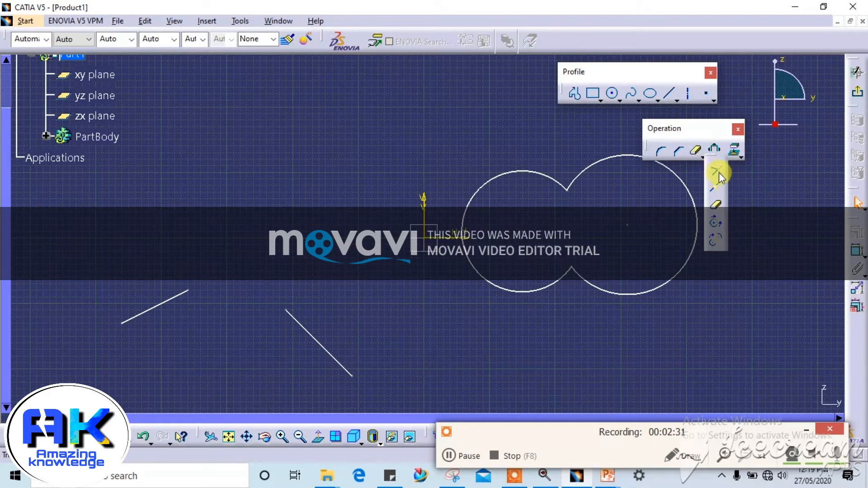
pyautogui.click(715, 172)
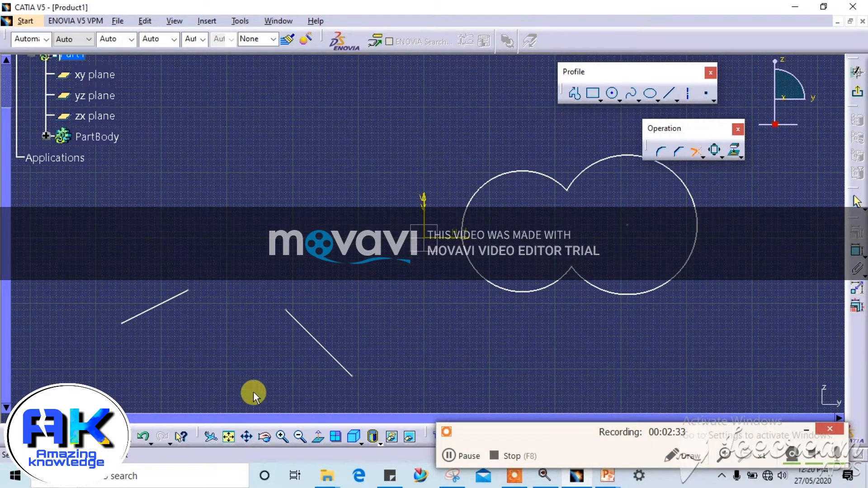
pyautogui.click(174, 297)
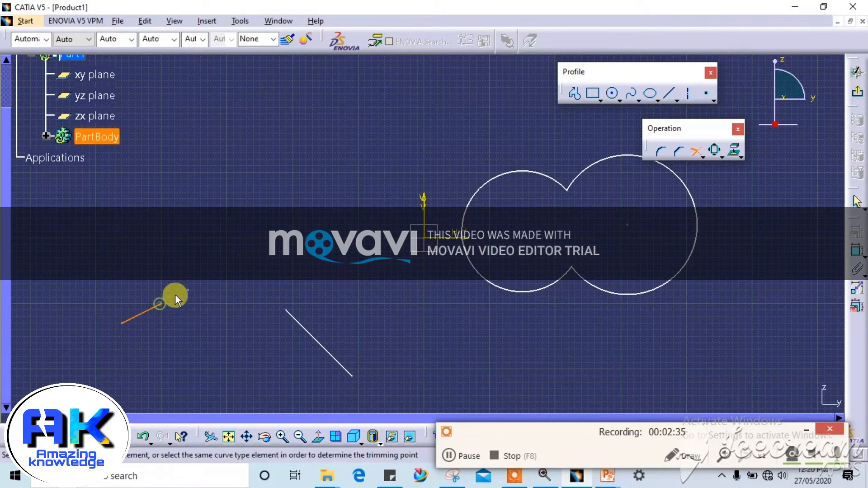
pyautogui.click(309, 332)
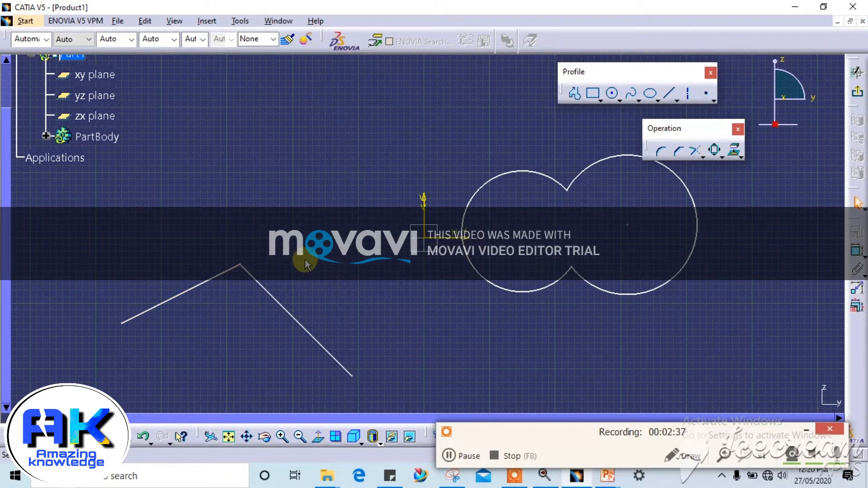
pyautogui.hotkey('ctrl', 'z')
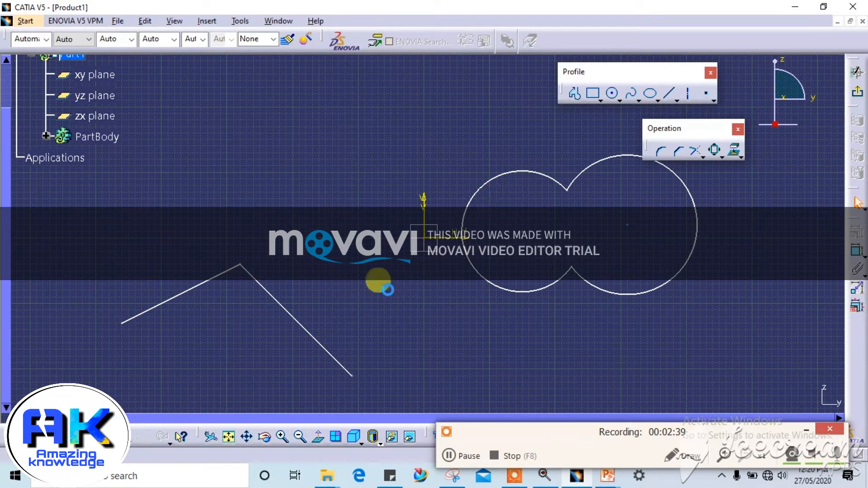
pyautogui.click(288, 202)
# Remove the falling line with Quick Trim and undo the removal
pyautogui.click(703, 156)
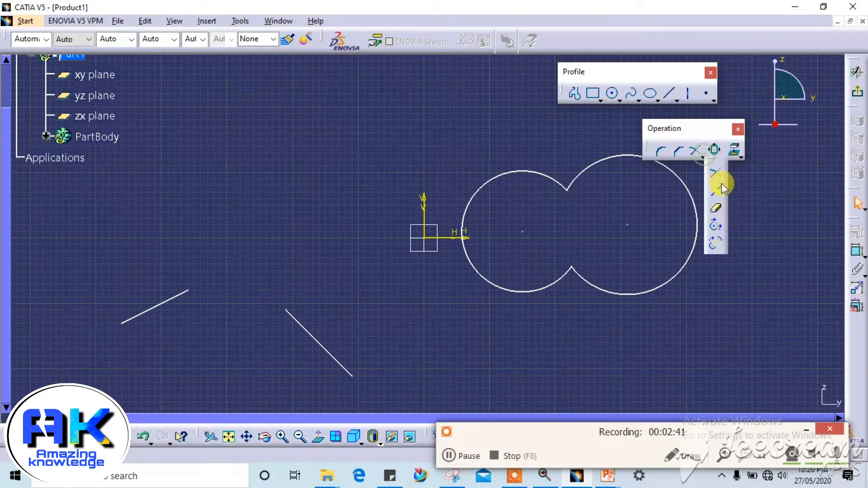
pyautogui.click(718, 209)
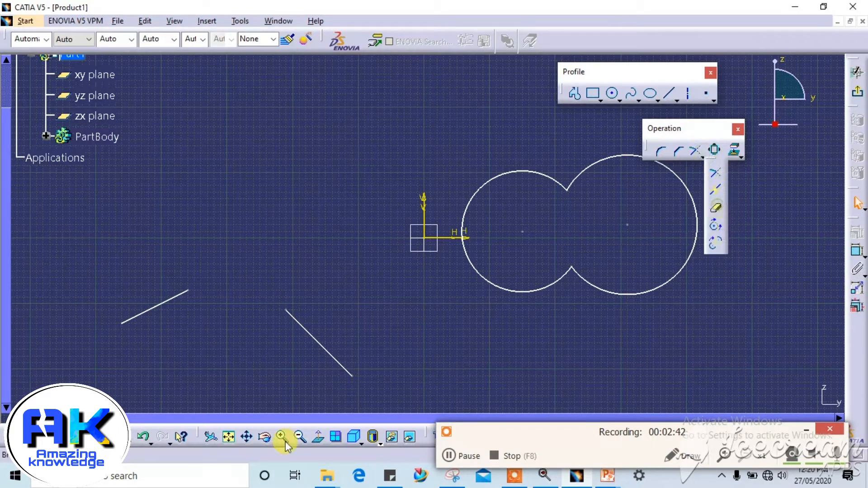
pyautogui.click(312, 333)
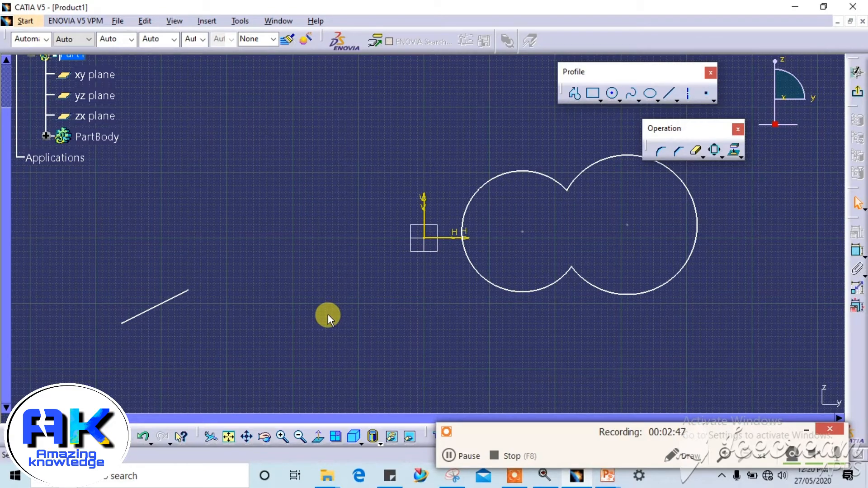
pyautogui.hotkey('ctrl', 'z')
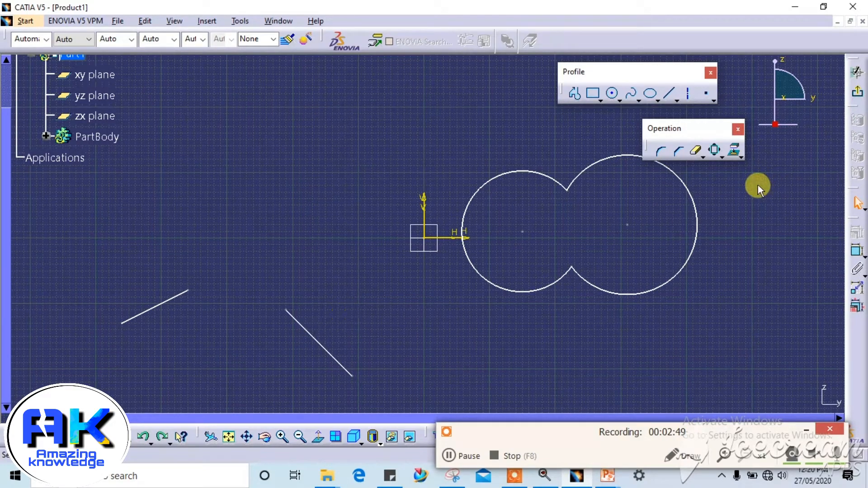
pyautogui.click(450, 456)
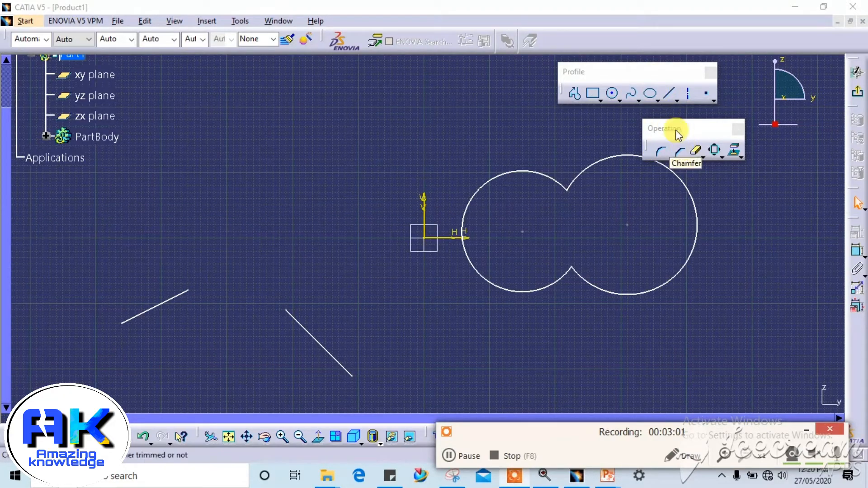
# Use Trim to extend the rising and falling lines until they meet at a common corner
pyautogui.click(699, 153)
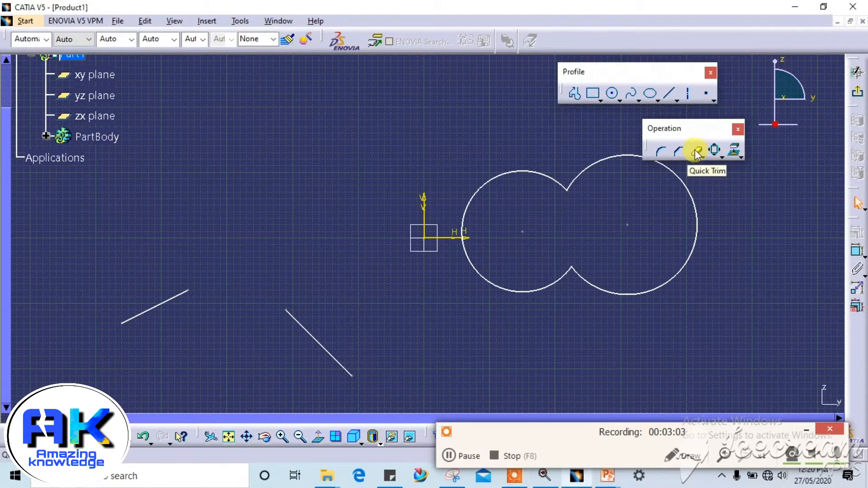
pyautogui.click(703, 157)
pyautogui.click(713, 171)
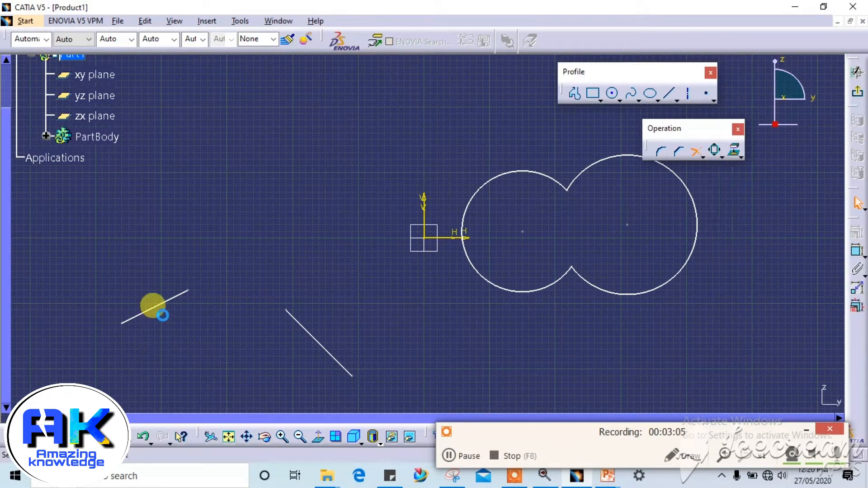
pyautogui.click(168, 309)
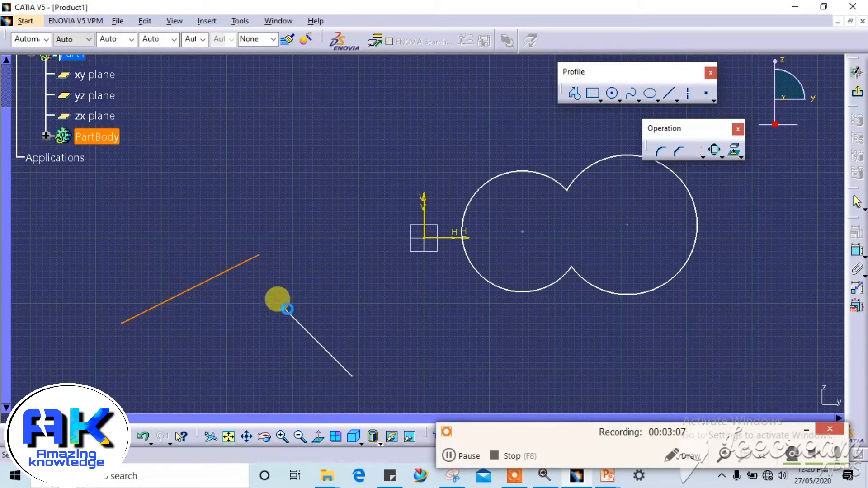
pyautogui.click(279, 301)
pyautogui.click(694, 156)
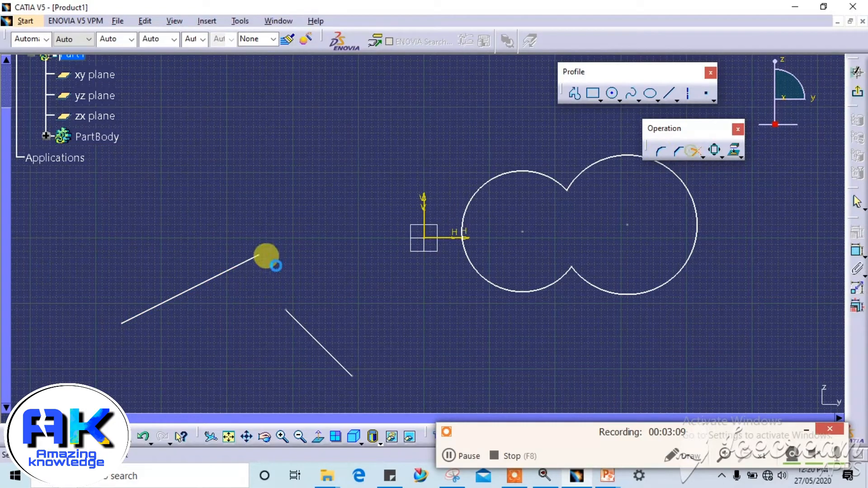
pyautogui.click(186, 291)
pyautogui.click(311, 332)
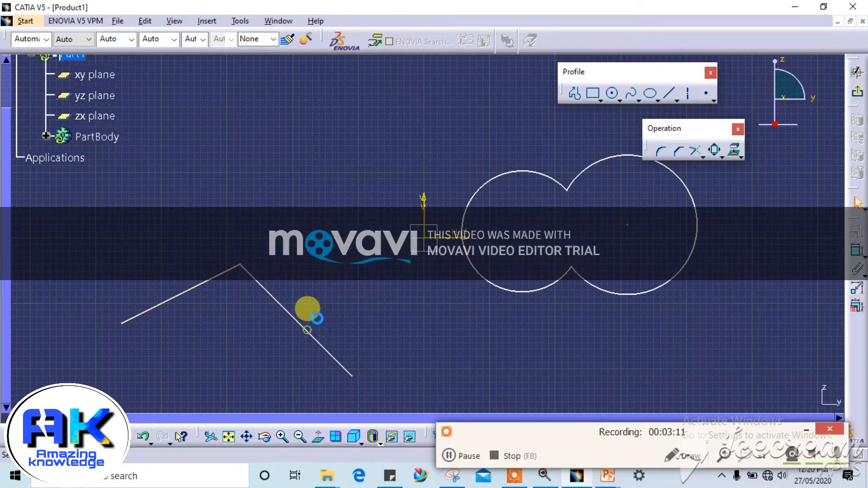
# Round the corner between the two trimmed lines with a Corner arc of about 116 mm radius on its inner side
pyautogui.click(661, 151)
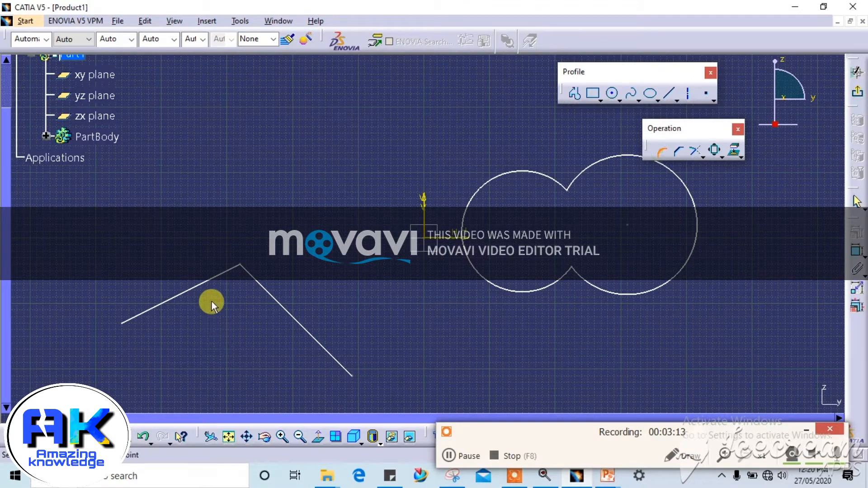
pyautogui.click(208, 279)
pyautogui.click(254, 278)
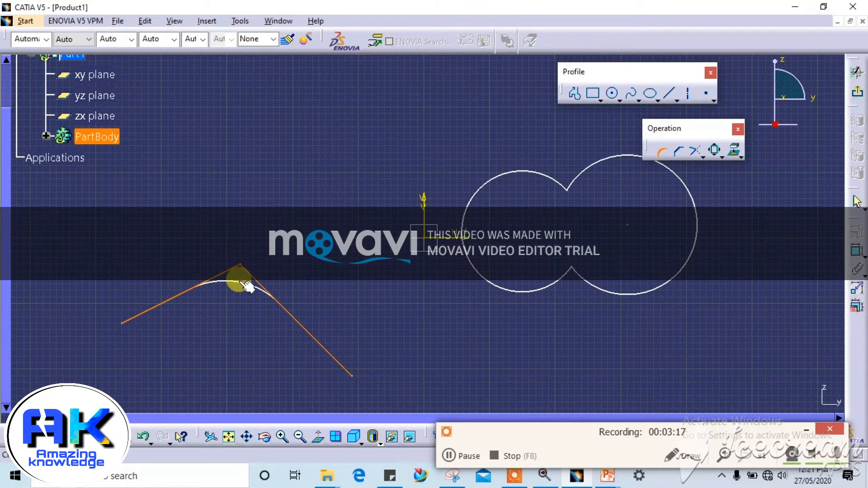
pyautogui.click(246, 285)
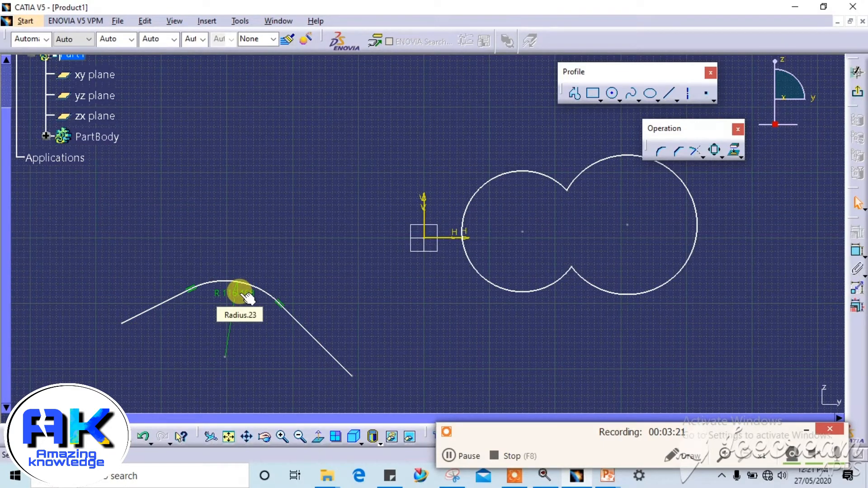
# Set the rounded corner's radius to 100 mm
pyautogui.doubleClick(247, 297)
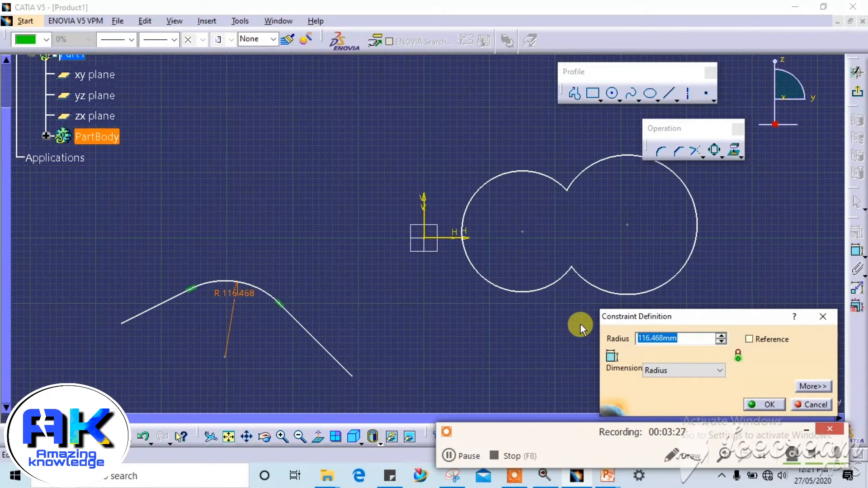
pyautogui.write('100')
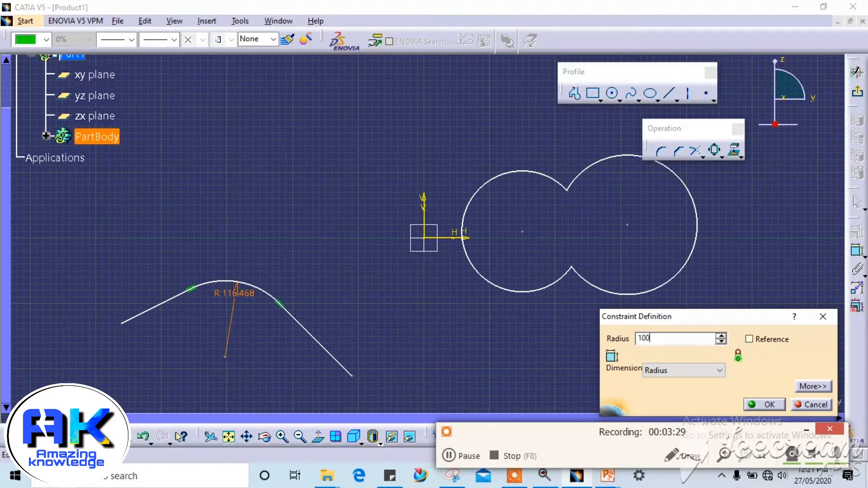
pyautogui.press('Return')
pyautogui.click(303, 222)
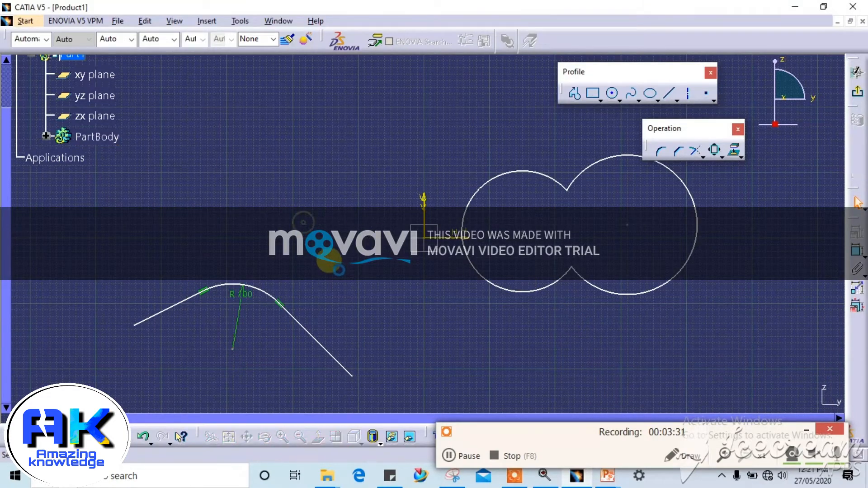
# Undo the radius change on the rounded corner
pyautogui.hotkey('ctrl', 'z')
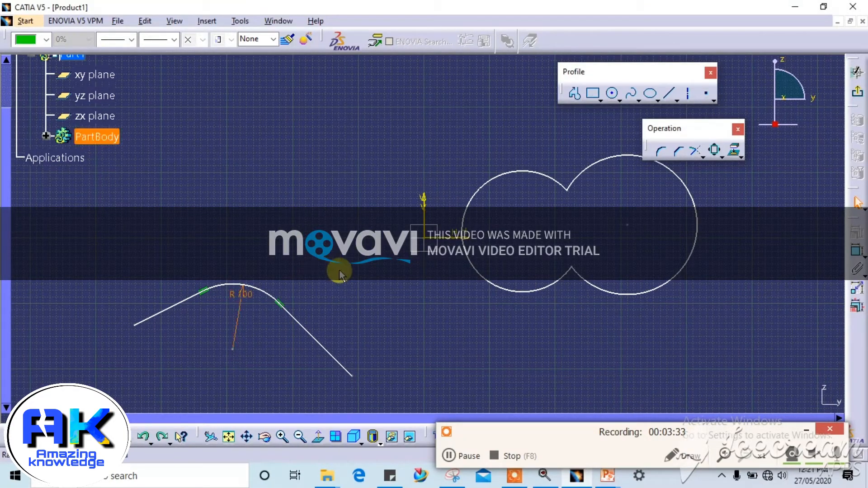
pyautogui.hotkey('ctrl', 'z')
pyautogui.click(340, 274)
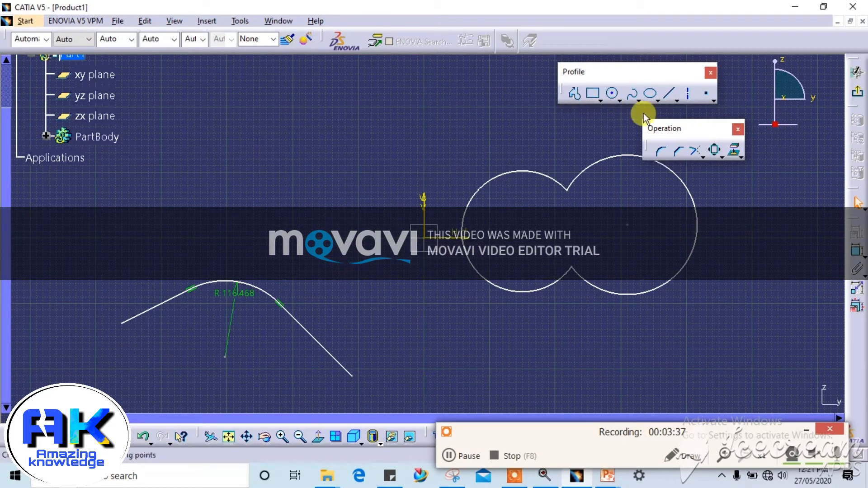
# Draw two connected lines above the rounded profile, the first rising from (-380, 130) and the second falling steeply from its upper end
pyautogui.click(672, 93)
pyautogui.click(174, 152)
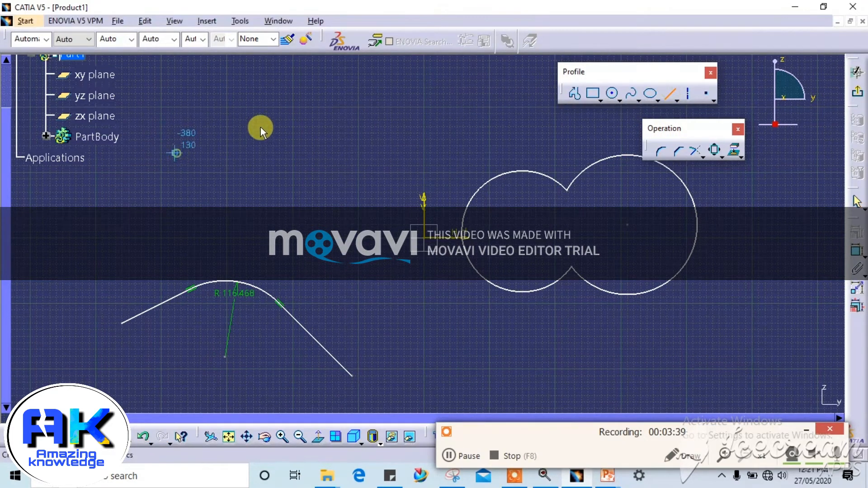
pyautogui.click(303, 114)
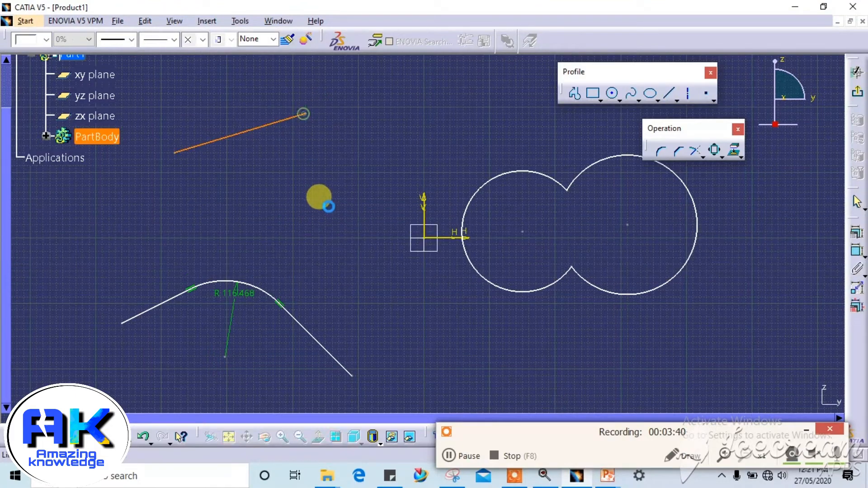
pyautogui.click(671, 94)
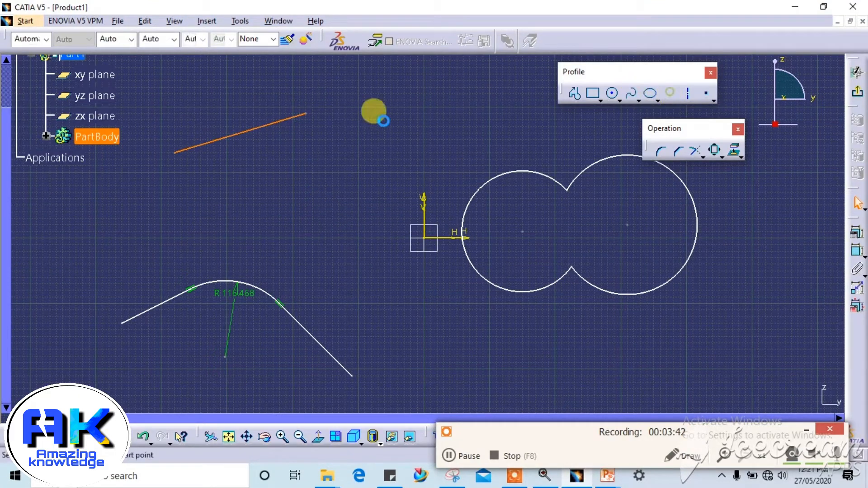
pyautogui.click(306, 115)
pyautogui.click(359, 244)
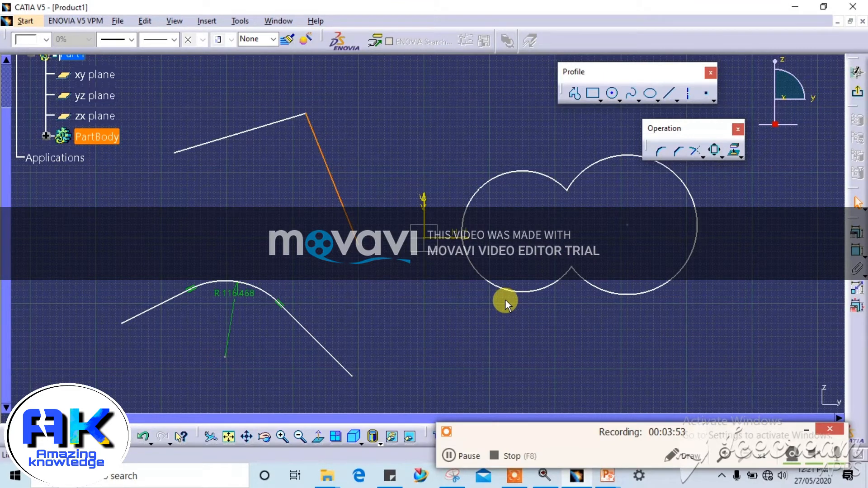
pyautogui.click(372, 138)
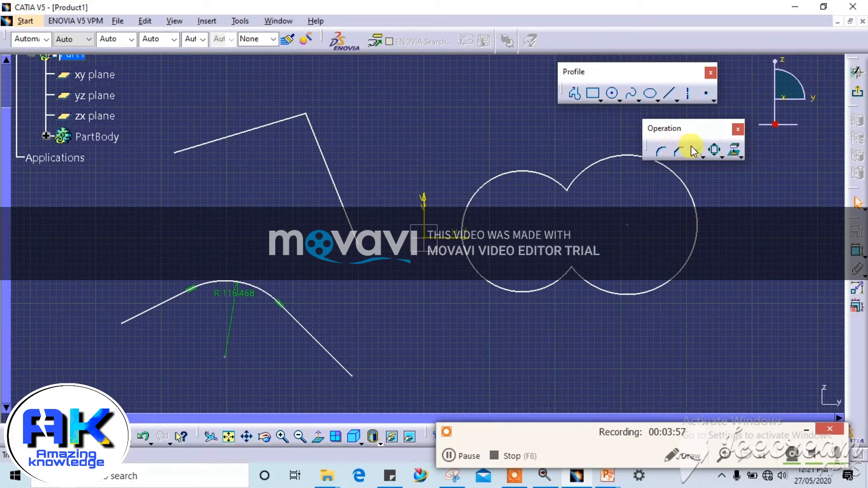
# Chamfer the corner between the two connected upper lines, about 83 mm long at about 42°
pyautogui.click(679, 152)
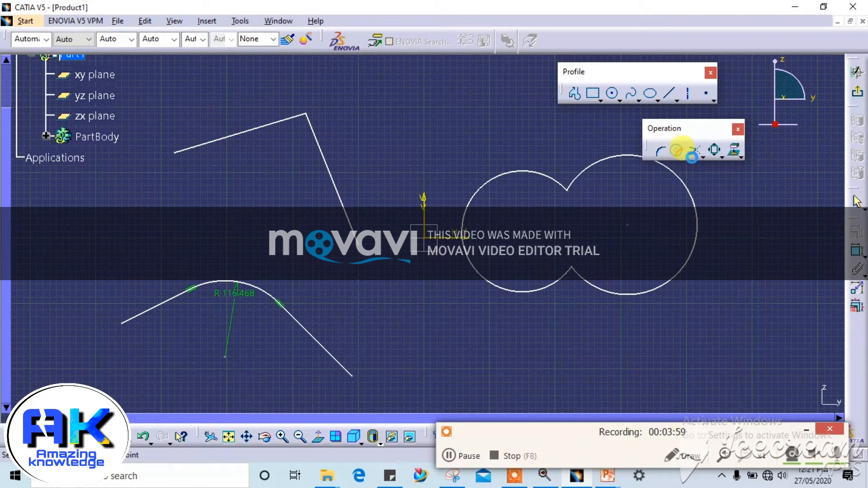
pyautogui.click(286, 122)
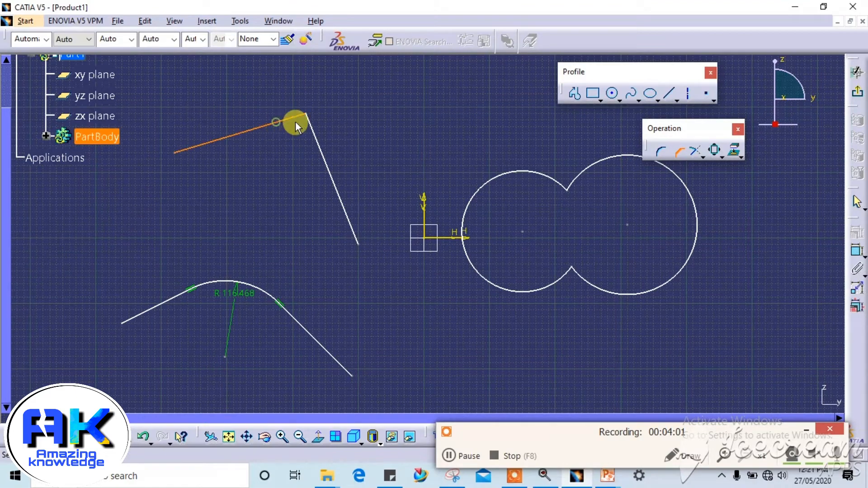
pyautogui.click(314, 132)
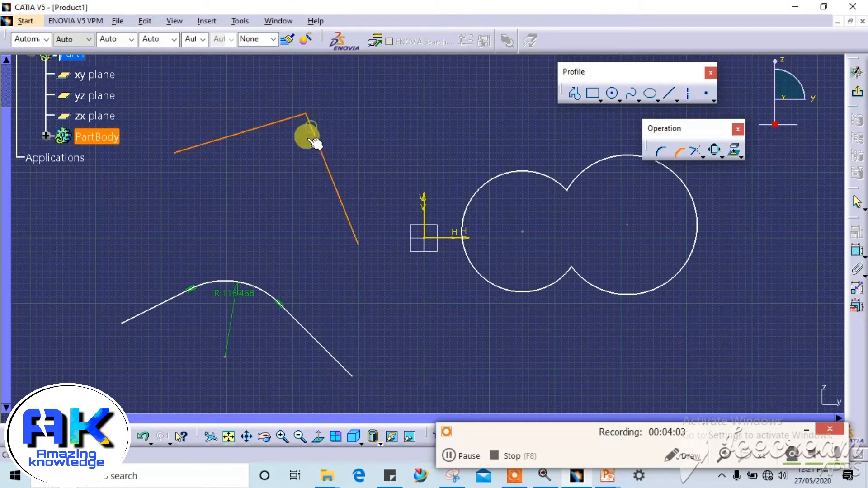
pyautogui.click(304, 140)
pyautogui.click(435, 124)
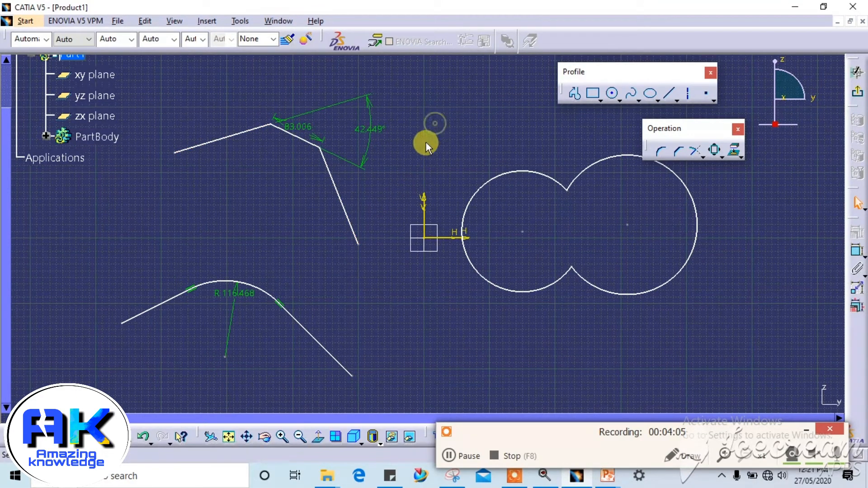
# Set the chamfer's angle to 40°
pyautogui.doubleClick(375, 130)
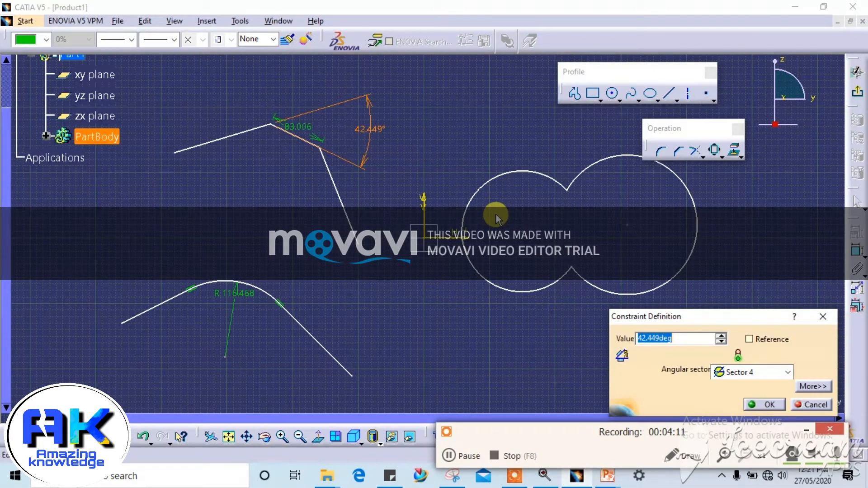
pyautogui.write('40')
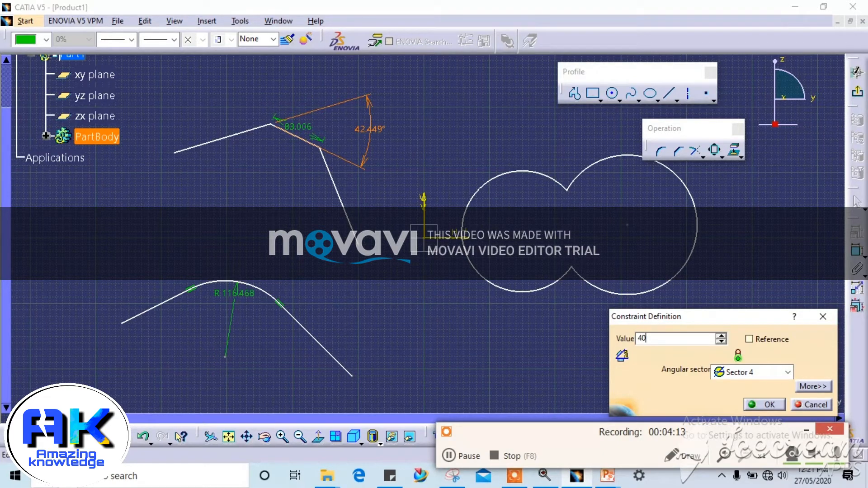
pyautogui.press('Return')
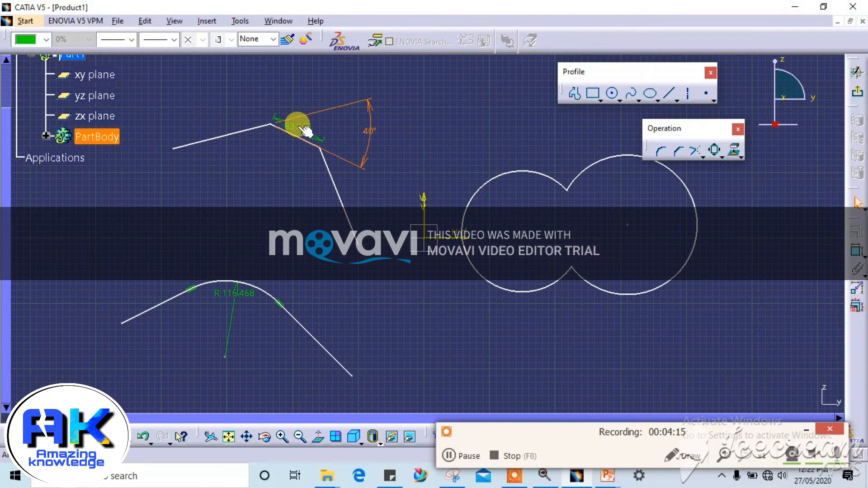
# Set the chamfer's length to 80 mm
pyautogui.doubleClick(300, 121)
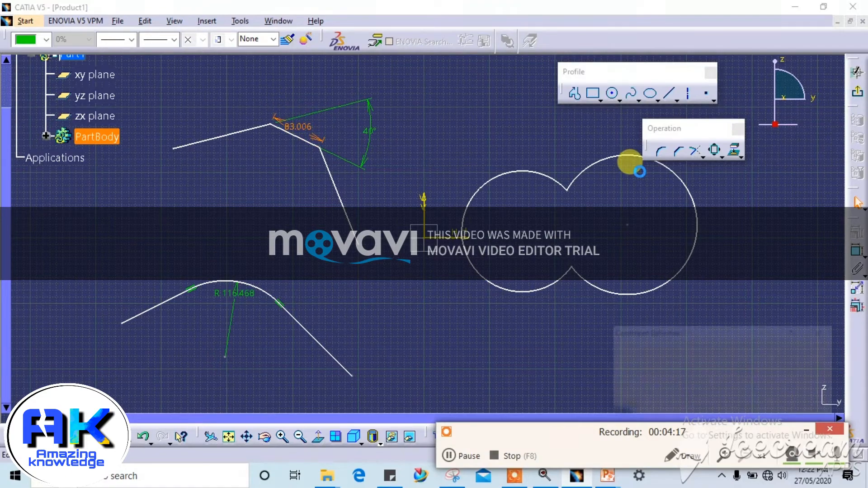
pyautogui.write('80')
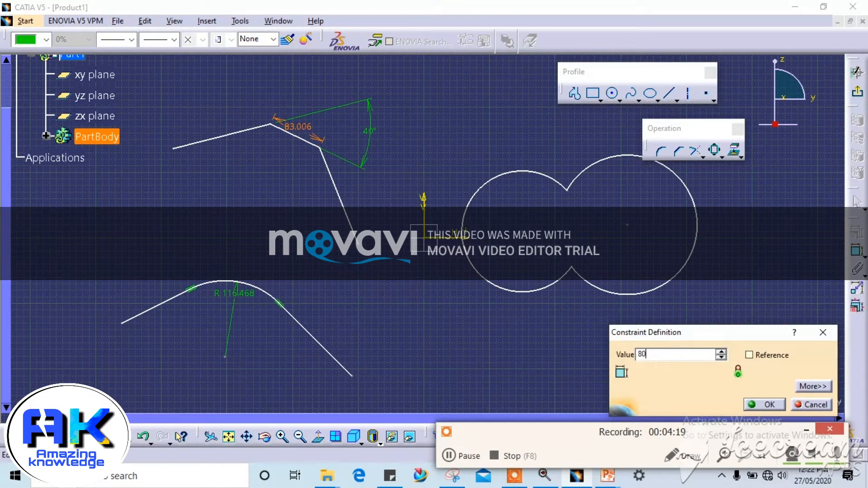
pyautogui.press('Return')
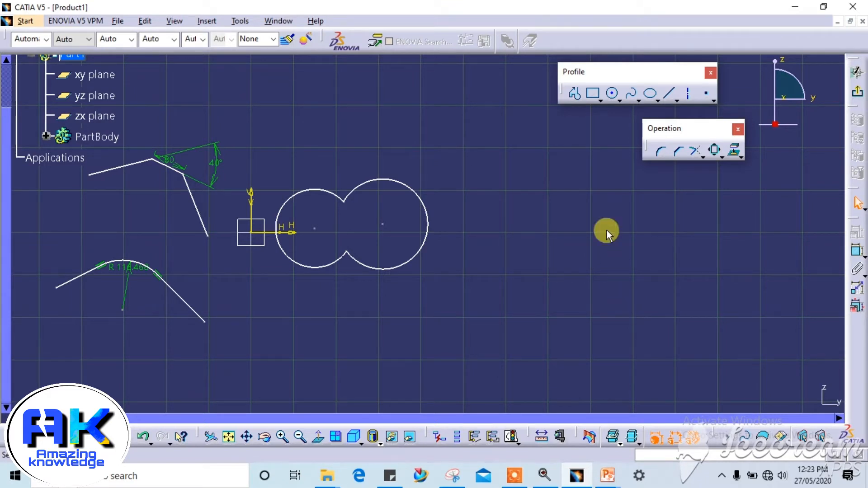
# Draw an upright rectangle in the empty area to the right of the two joined circles
pyautogui.click(593, 93)
pyautogui.click(506, 216)
pyautogui.click(577, 310)
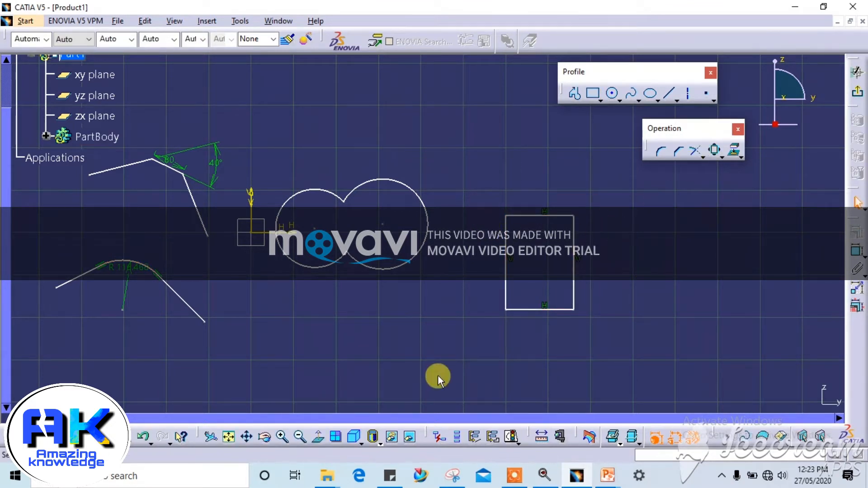
pyautogui.click(733, 150)
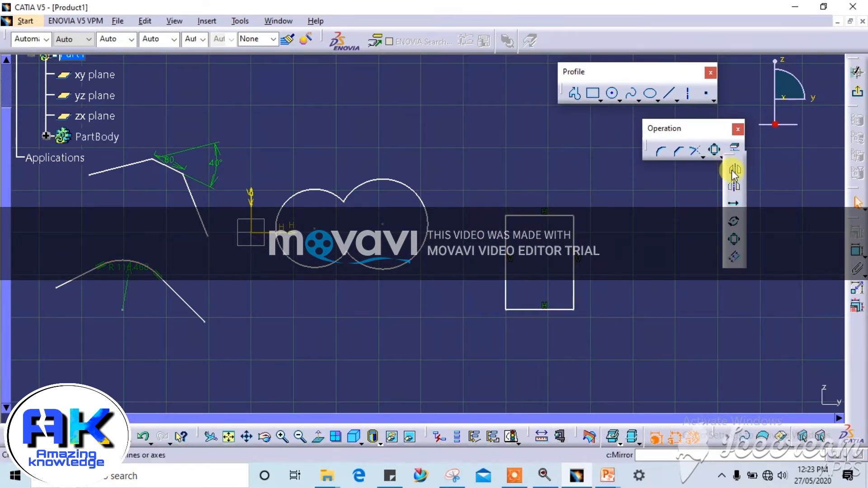
pyautogui.click(735, 171)
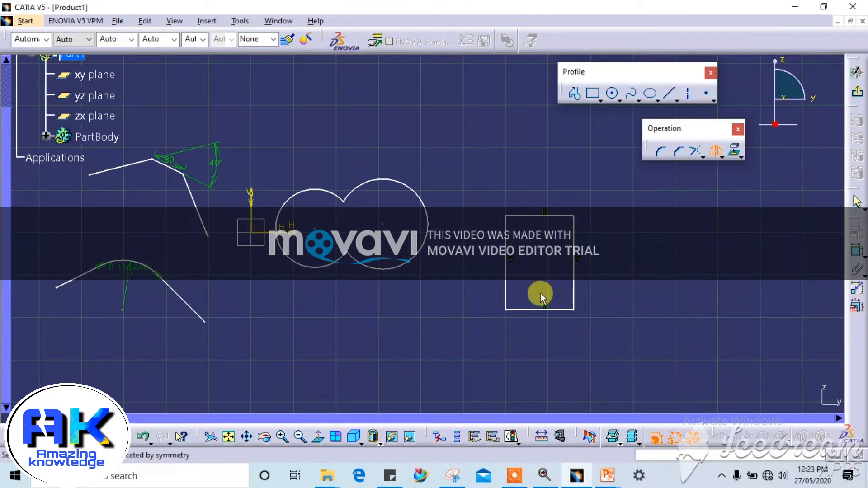
pyautogui.click(531, 216)
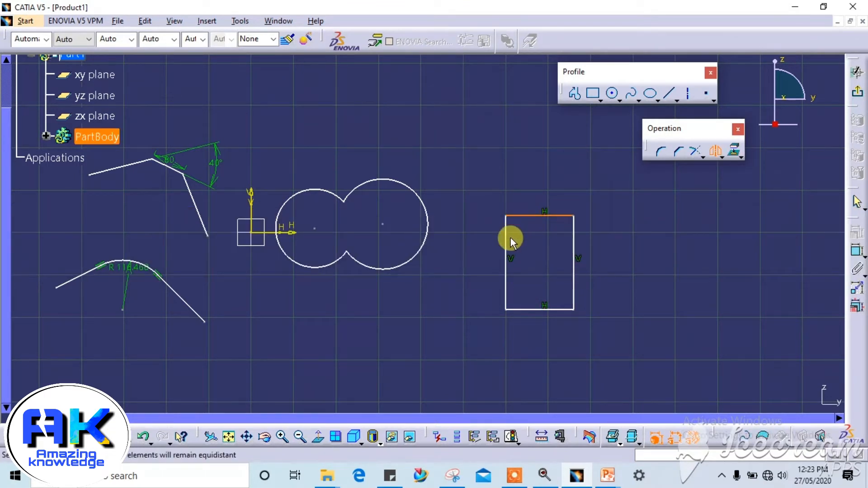
pyautogui.click(715, 151)
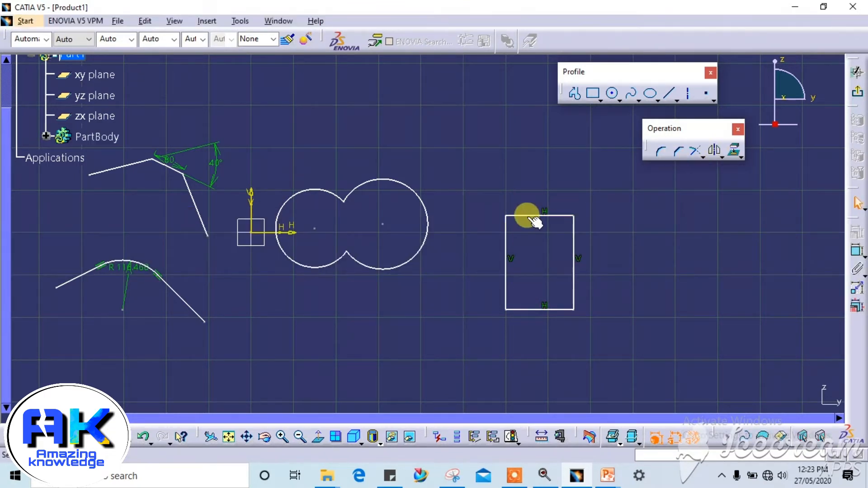
# Mirror the rectangle's top, left and bottom edges about its right vertical edge
pyautogui.click(534, 217)
pyautogui.keyDown('ctrl'); pyautogui.click(507, 231); pyautogui.keyUp('ctrl')
pyautogui.keyDown('ctrl'); pyautogui.click(530, 308); pyautogui.keyUp('ctrl')
pyautogui.click(717, 150)
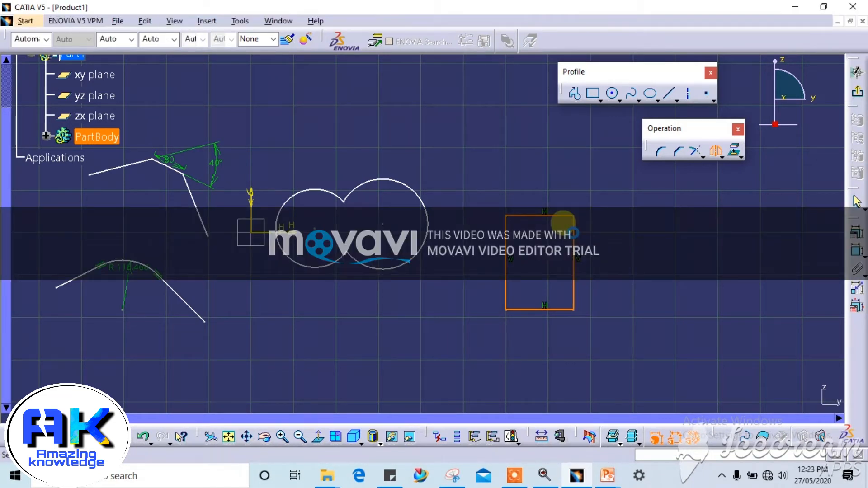
pyautogui.click(574, 232)
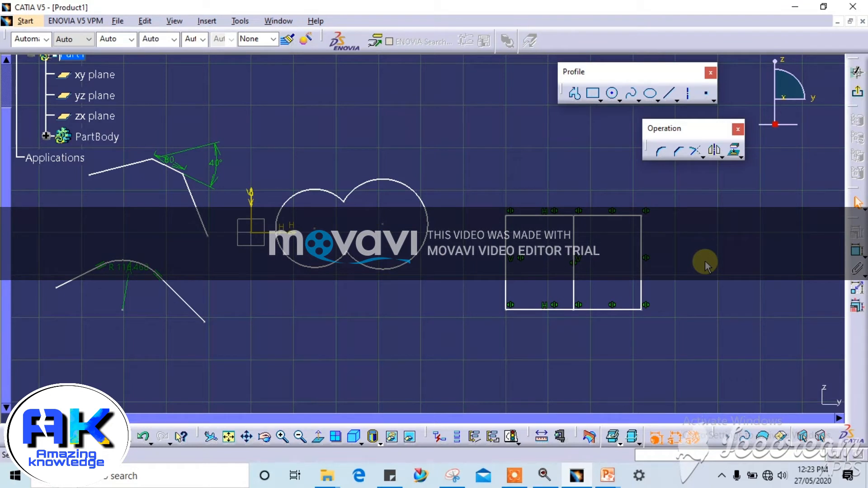
pyautogui.click(722, 158)
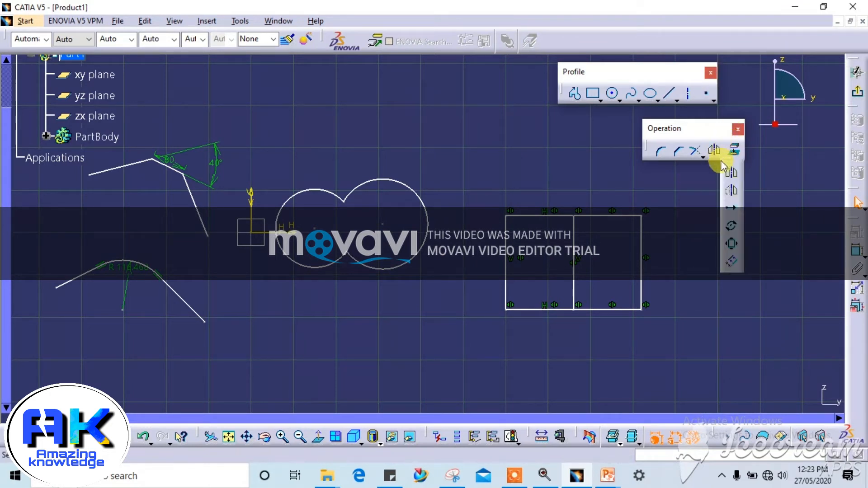
pyautogui.click(733, 195)
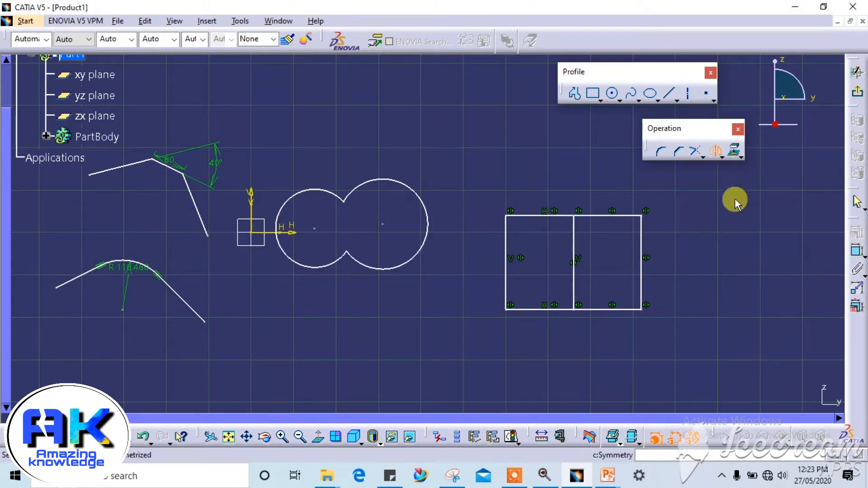
pyautogui.click(715, 152)
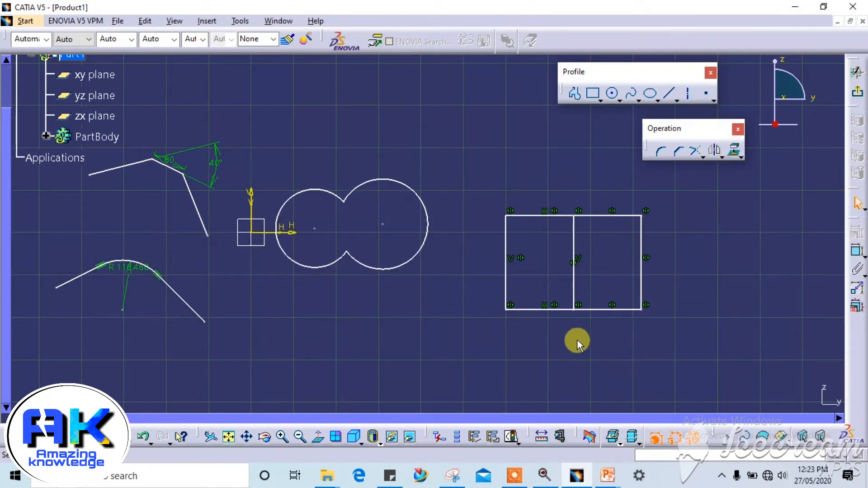
pyautogui.click(510, 476)
pyautogui.click(449, 456)
pyautogui.click(449, 457)
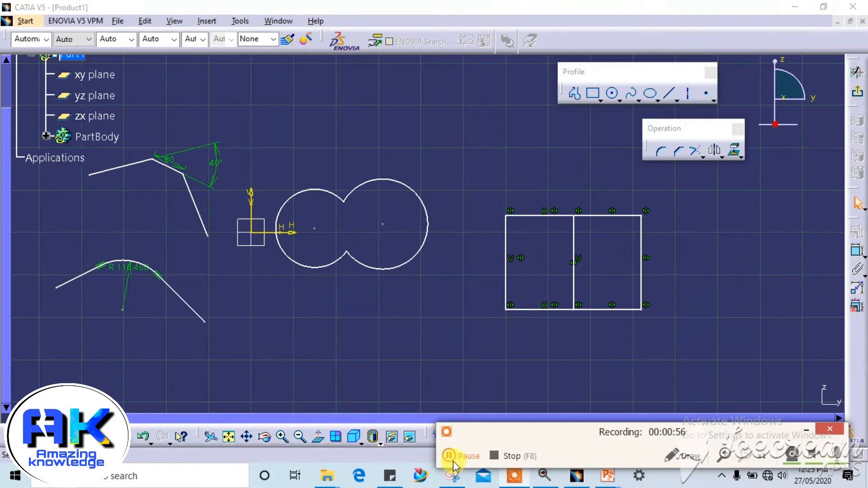
pyautogui.click(458, 454)
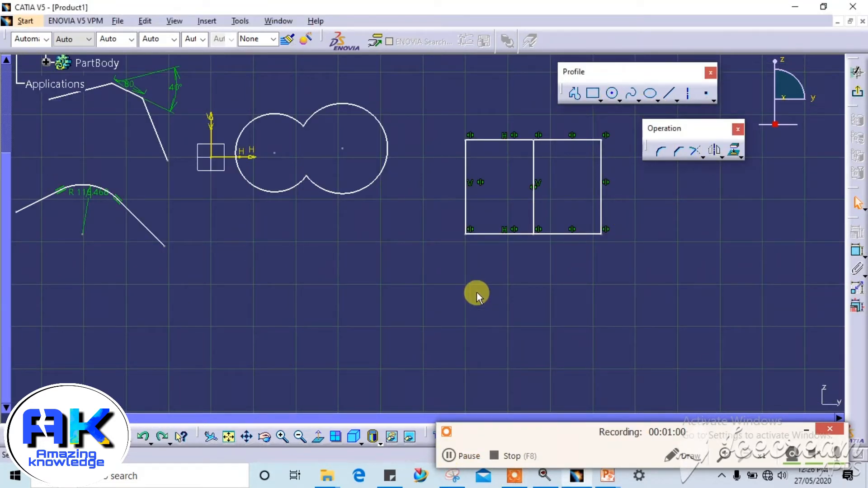
# Draw a second rectangle below the mirrored pair, starting at its upper-left corner at (600, -300)
pyautogui.click(593, 94)
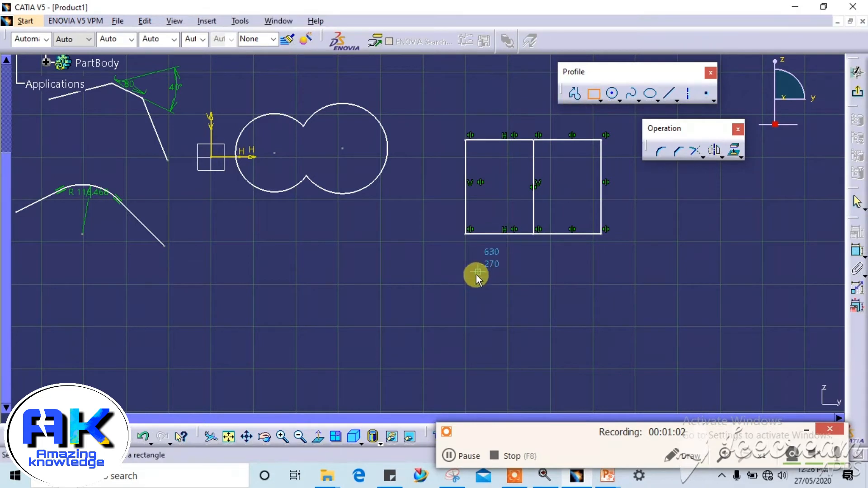
pyautogui.click(465, 284)
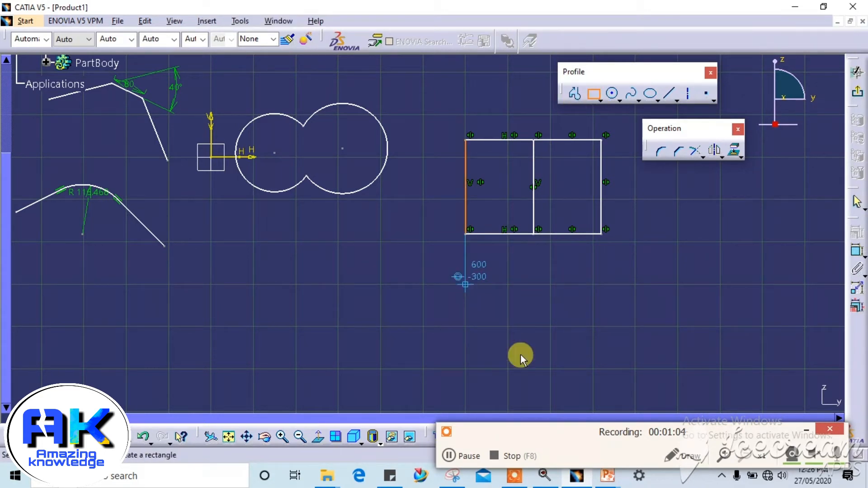
pyautogui.click(530, 366)
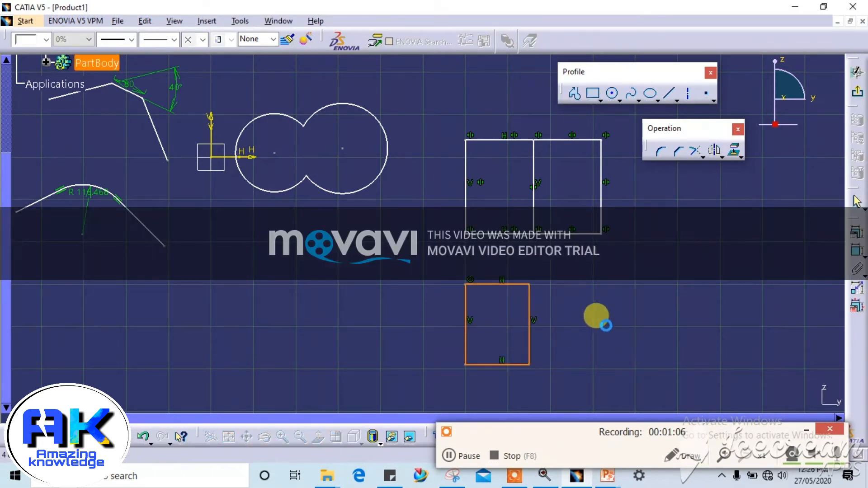
# Apply Symmetry to the lower rectangle's top, left and bottom edges about its right vertical edge
pyautogui.click(479, 284)
pyautogui.keyDown('ctrl'); pyautogui.click(465, 299); pyautogui.keyUp('ctrl')
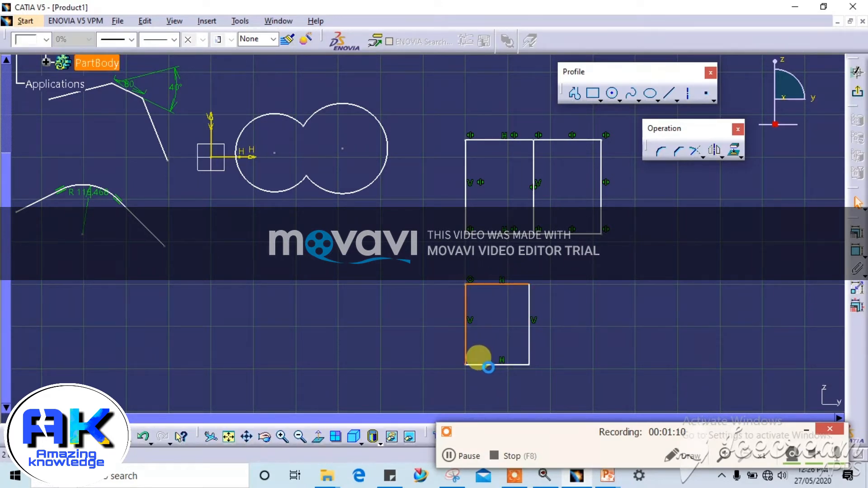
pyautogui.keyDown('ctrl'); pyautogui.click(496, 363); pyautogui.keyUp('ctrl')
pyautogui.click(715, 151)
pyautogui.click(529, 295)
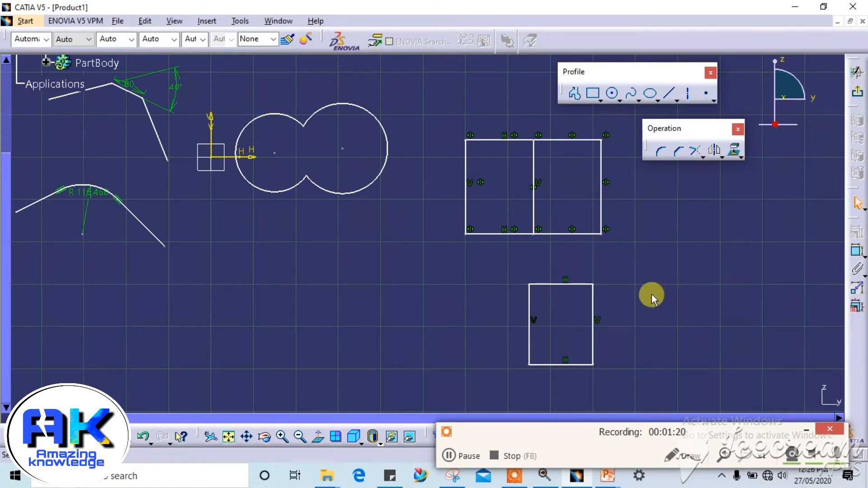
pyautogui.click(451, 455)
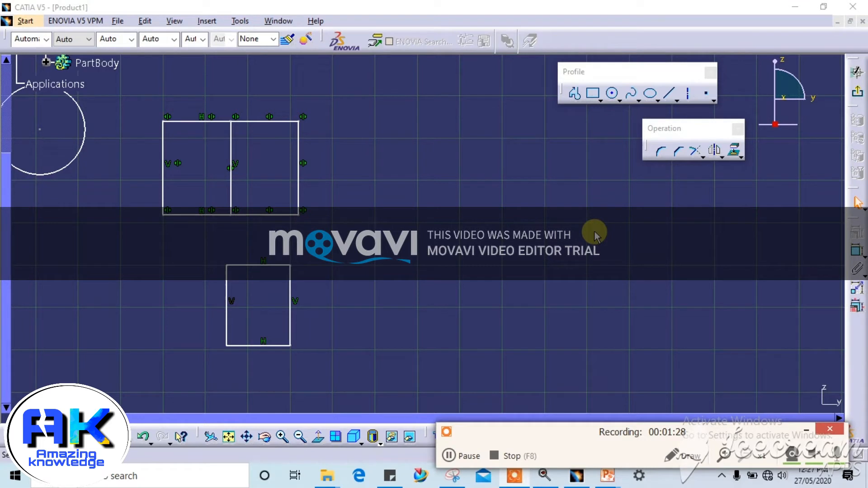
# Draw a circle to the right of the rectangles, centred at about (1660, -240) and passing through about (1740, -300)
pyautogui.click(609, 93)
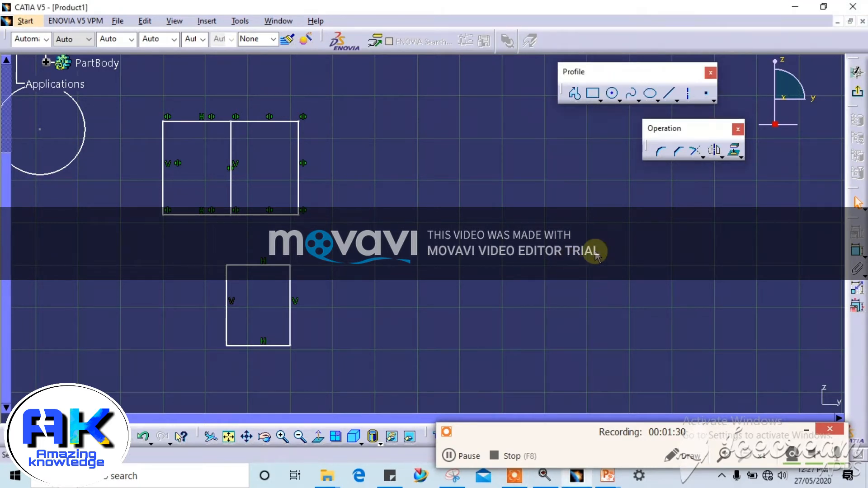
pyautogui.click(611, 94)
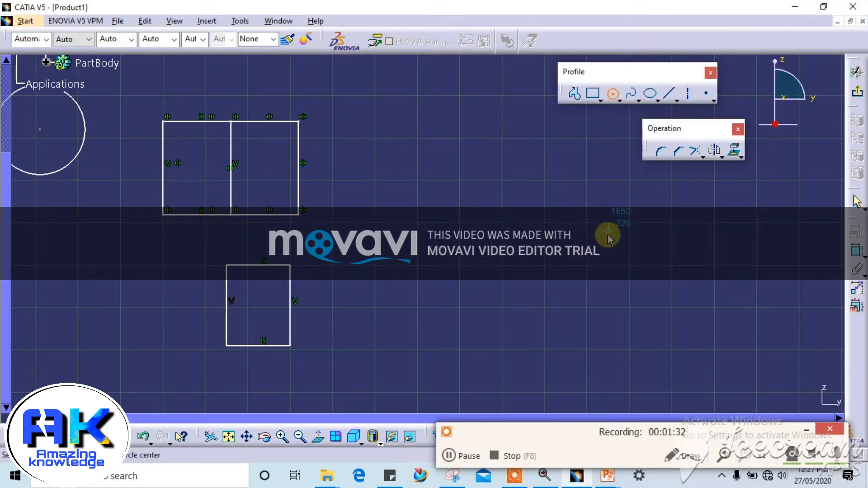
pyautogui.click(612, 240)
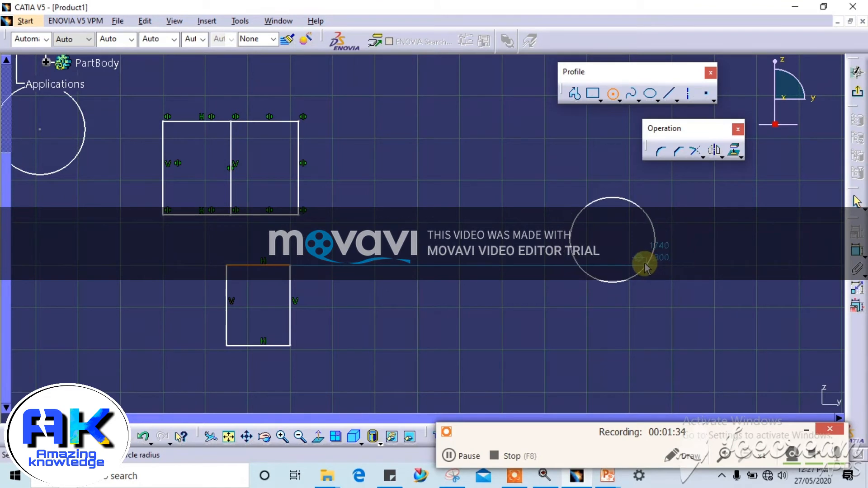
pyautogui.click(645, 267)
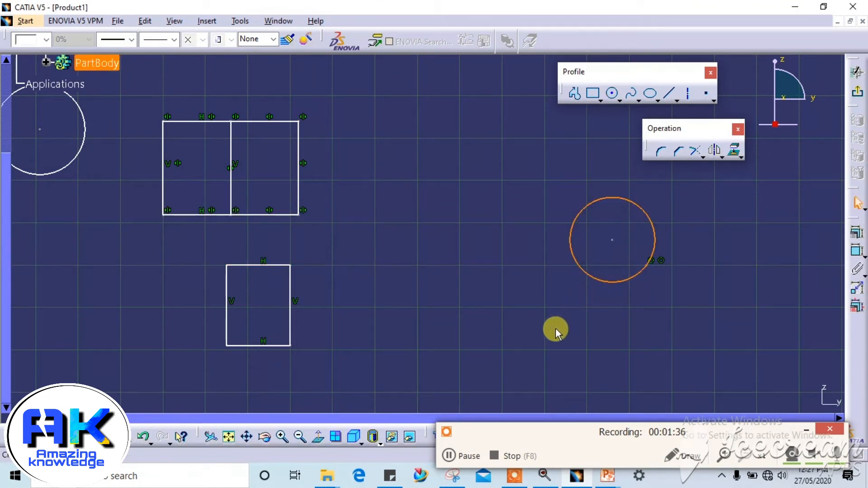
pyautogui.click(450, 456)
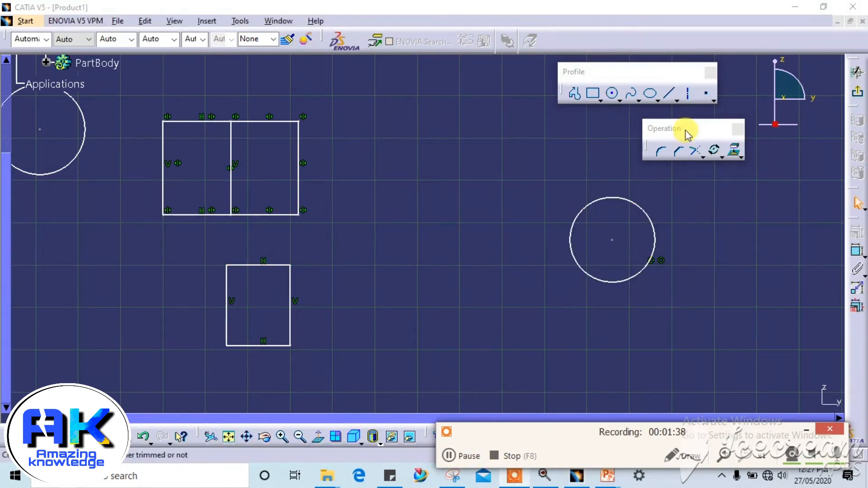
# Draw a horizontal line from the new circle's centre leftward to (1330, -240)
pyautogui.click(613, 241)
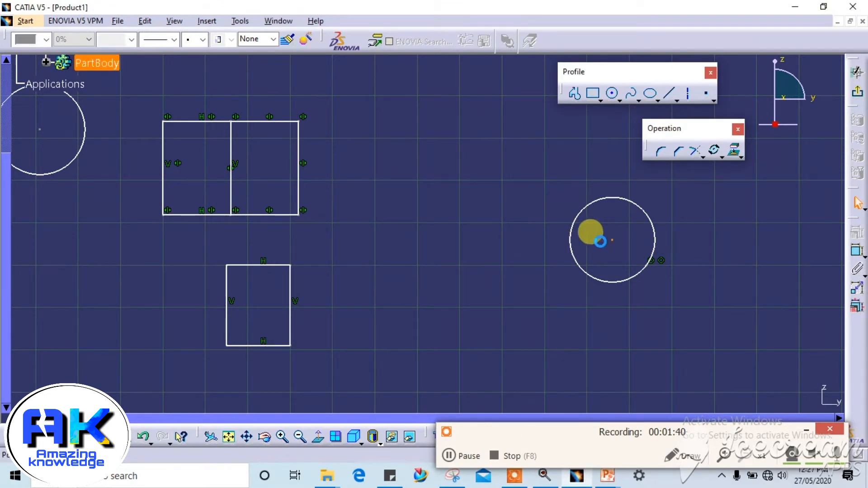
pyautogui.click(669, 93)
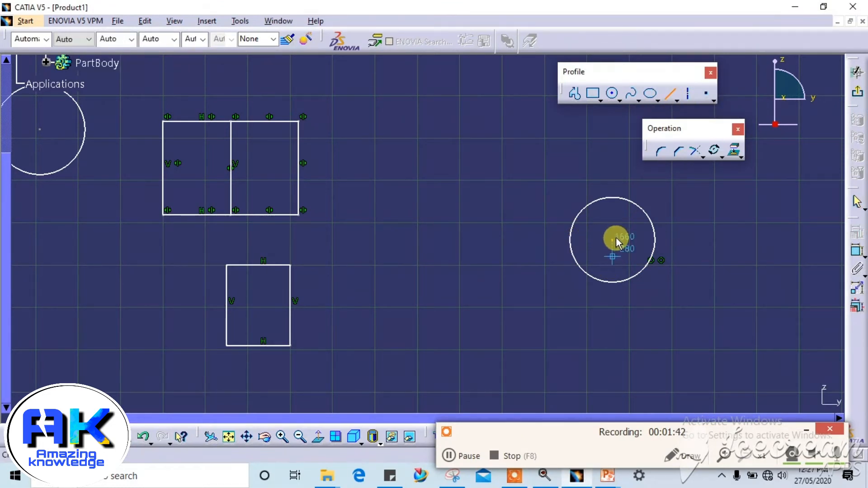
pyautogui.click(612, 240)
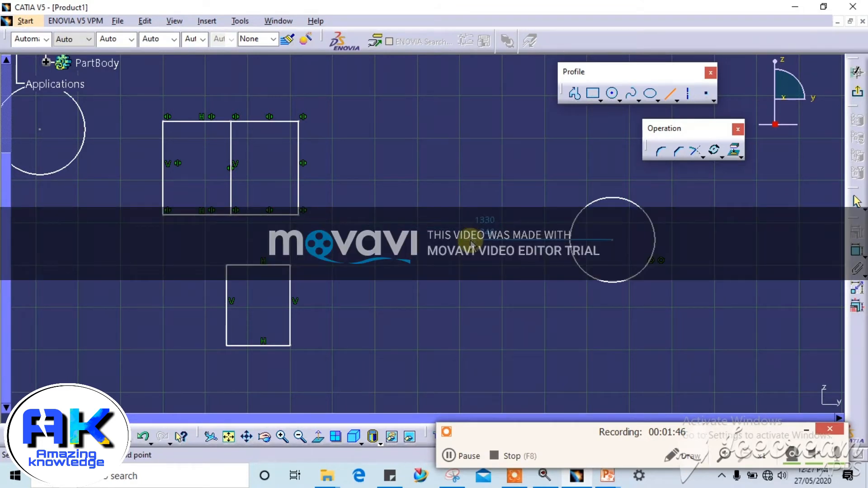
pyautogui.click(470, 241)
pyautogui.click(472, 274)
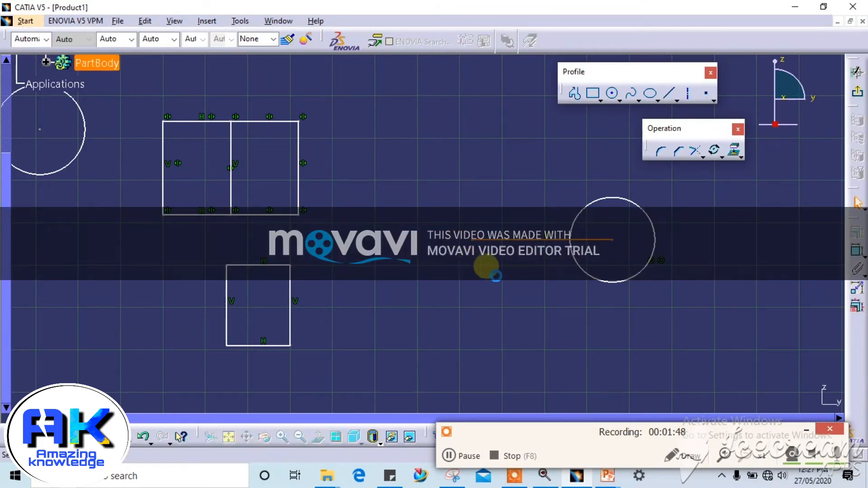
# Rotate the circle about the horizontal line's left endpoint at (1330, -240) in duplicate mode with 4 instances
pyautogui.click(714, 147)
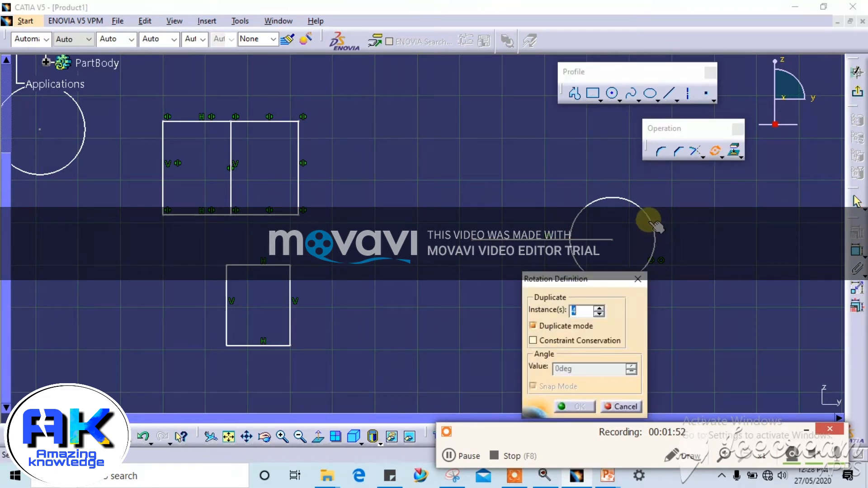
pyautogui.moveTo(600, 275); pyautogui.dragTo(777, 227)
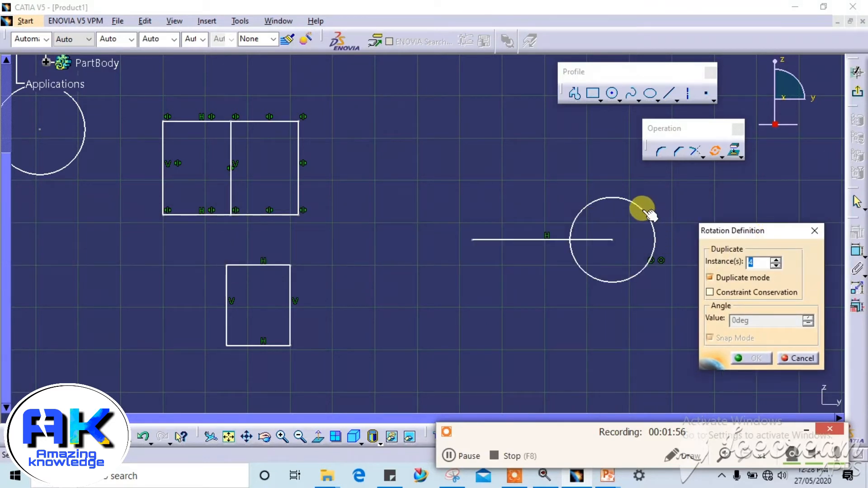
pyautogui.click(656, 259)
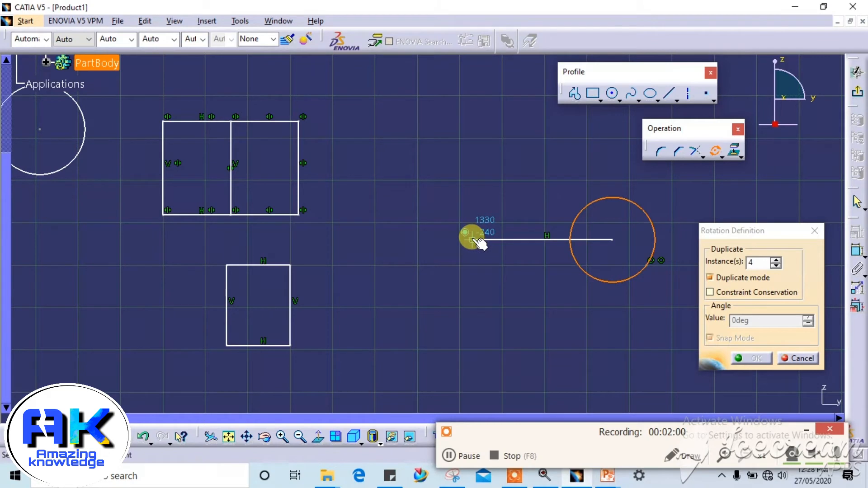
pyautogui.click(473, 242)
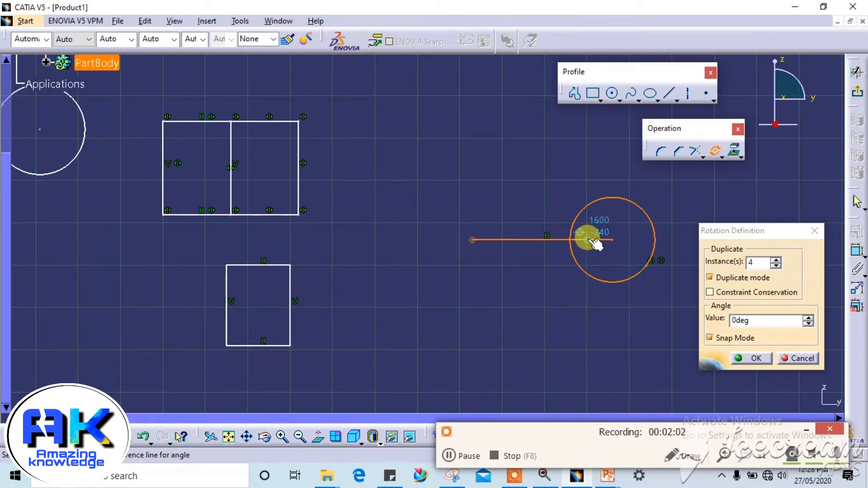
pyautogui.click(591, 240)
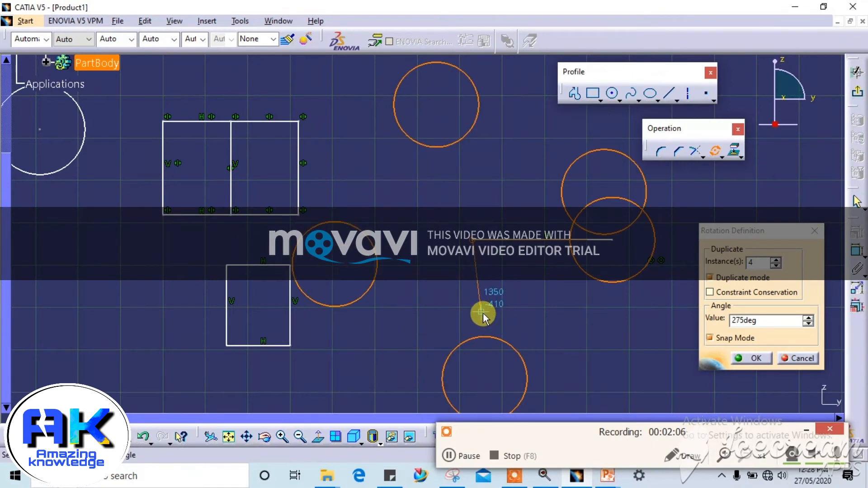
pyautogui.click(505, 311)
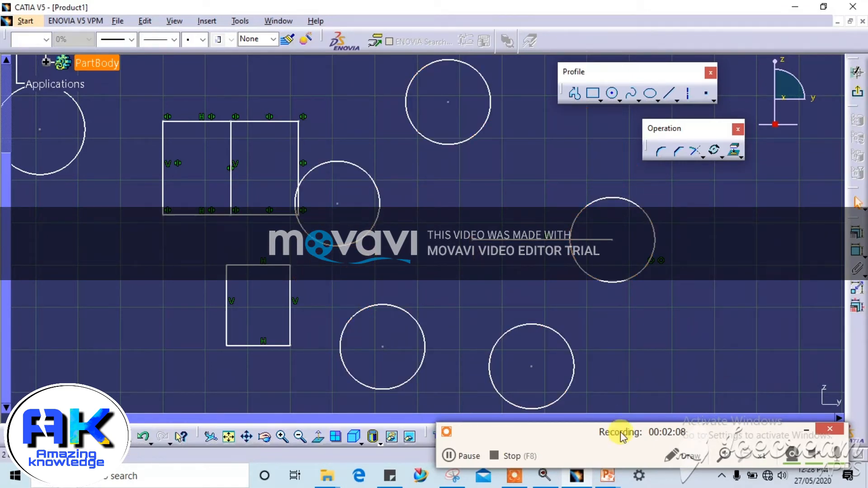
pyautogui.click(462, 457)
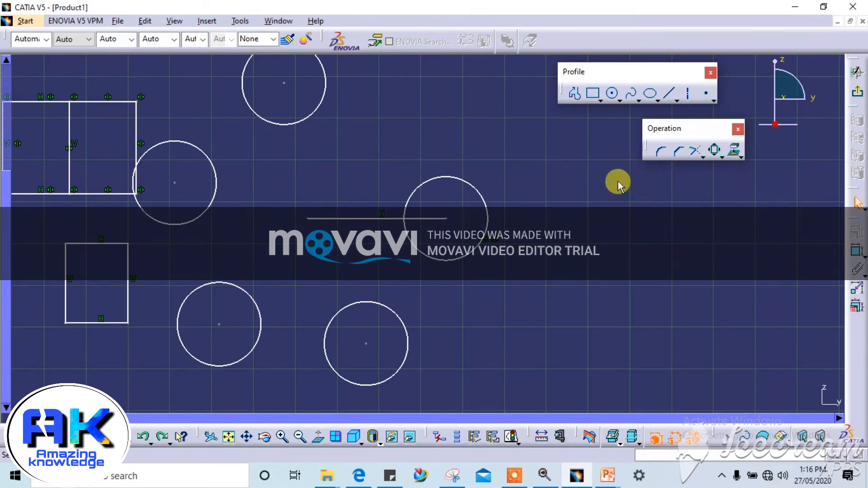
# Draw a rectangle to the right of the rotated circles, starting at its upper-left corner at (1960, -200)
pyautogui.click(594, 93)
pyautogui.click(571, 203)
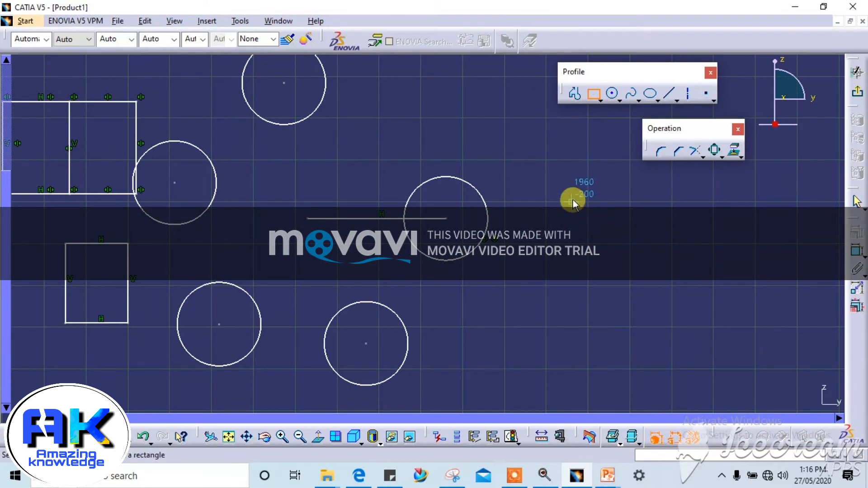
pyautogui.click(659, 315)
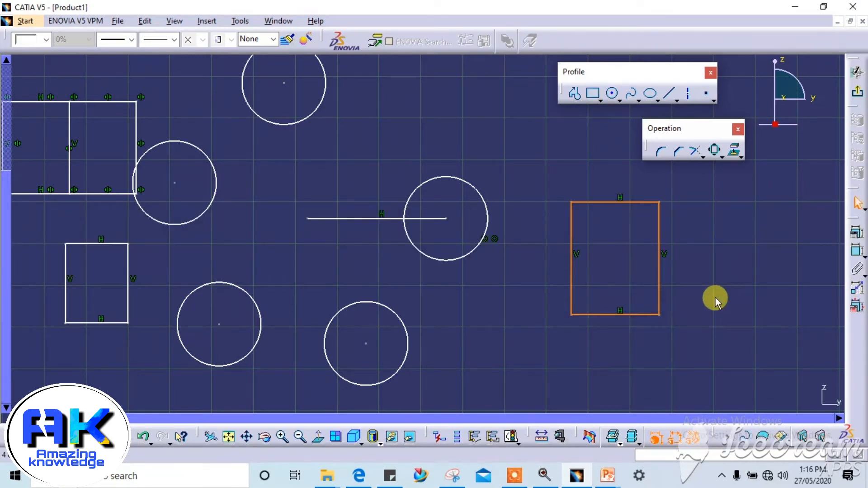
# Scale the new rectangle by 0.5 about its lower-left corner with duplicate mode and constraint conservation enabled
pyautogui.click(729, 160)
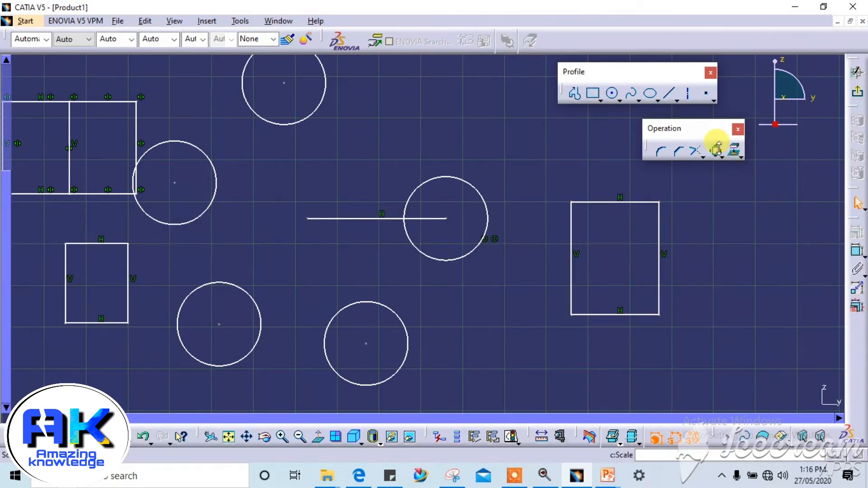
pyautogui.click(714, 247)
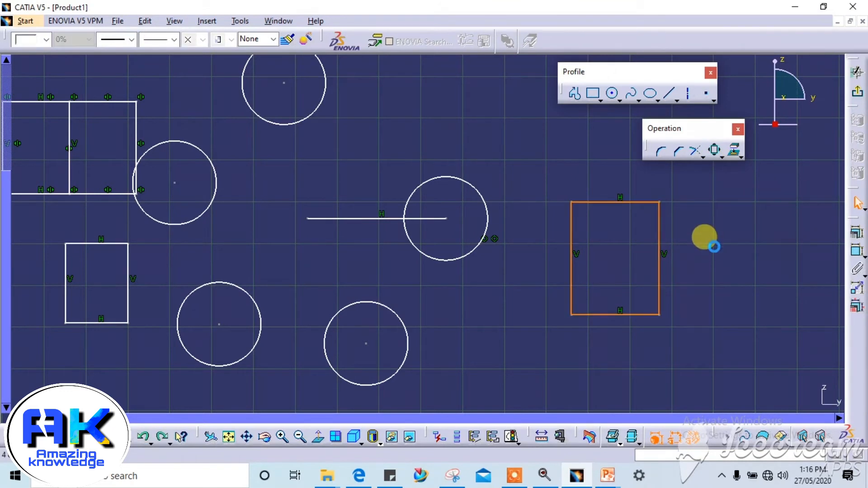
pyautogui.click(715, 152)
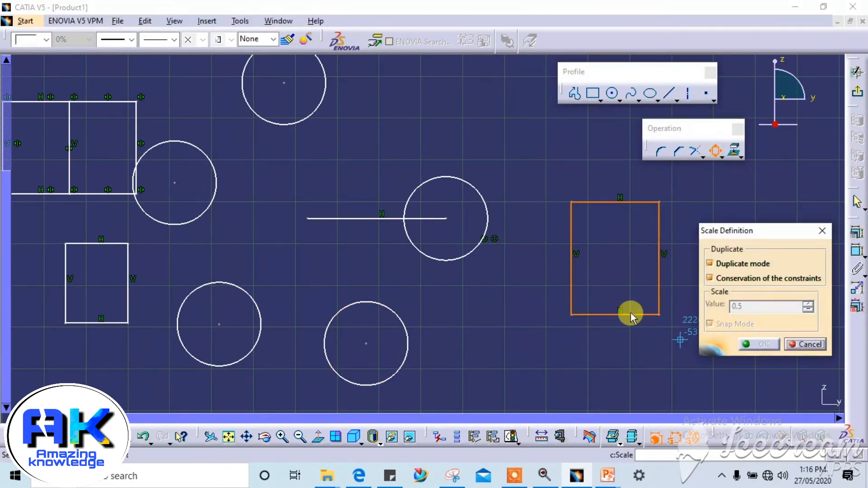
pyautogui.click(580, 318)
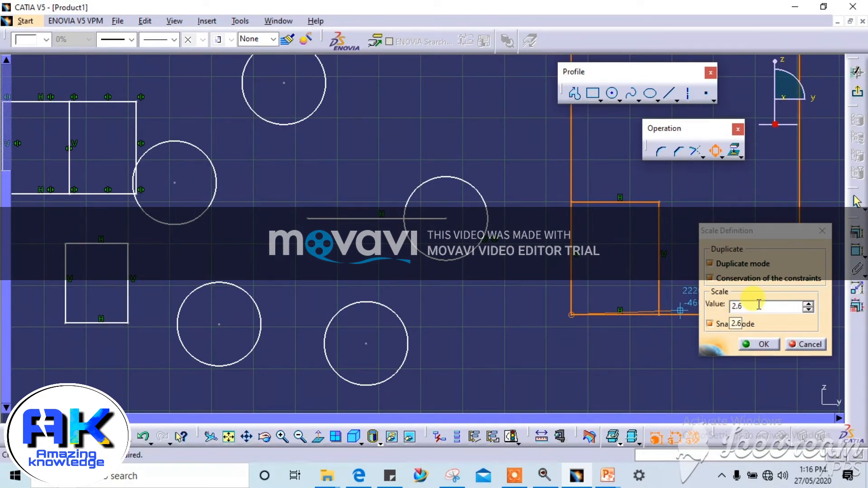
pyautogui.doubleClick(733, 305)
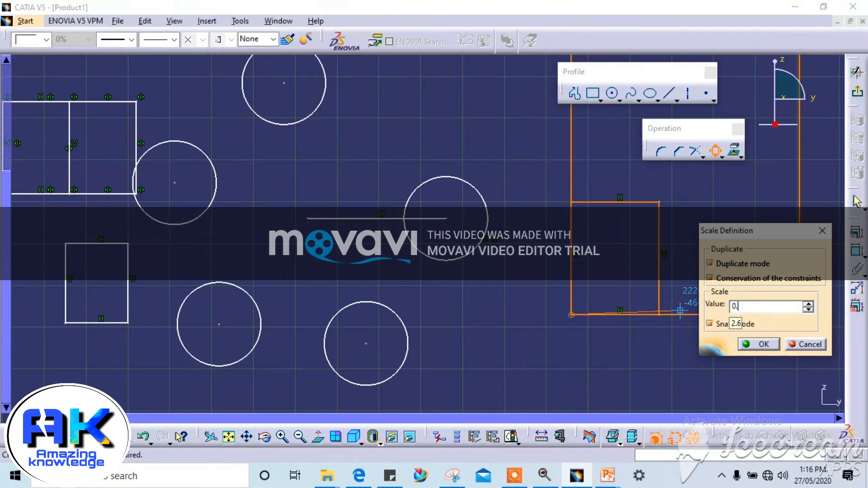
pyautogui.press('Return')
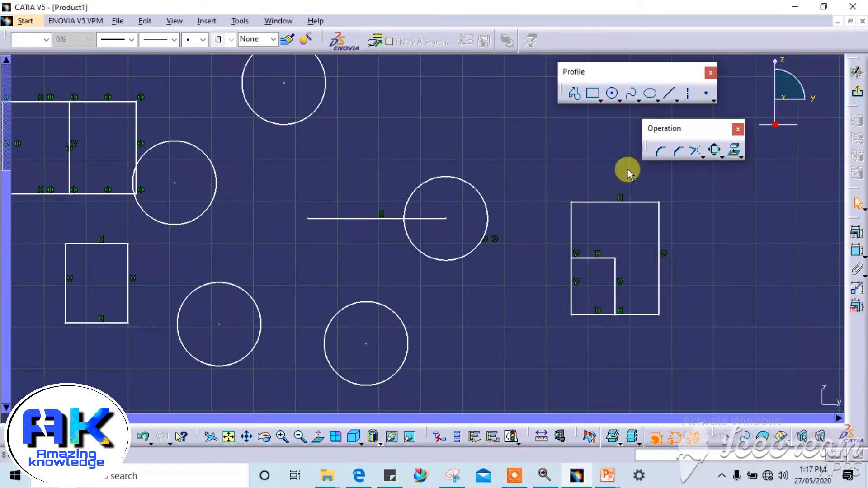
# Move the Operation toolbar beside the Profile toolbar, clear of the area above the new rectangle
pyautogui.click(662, 150)
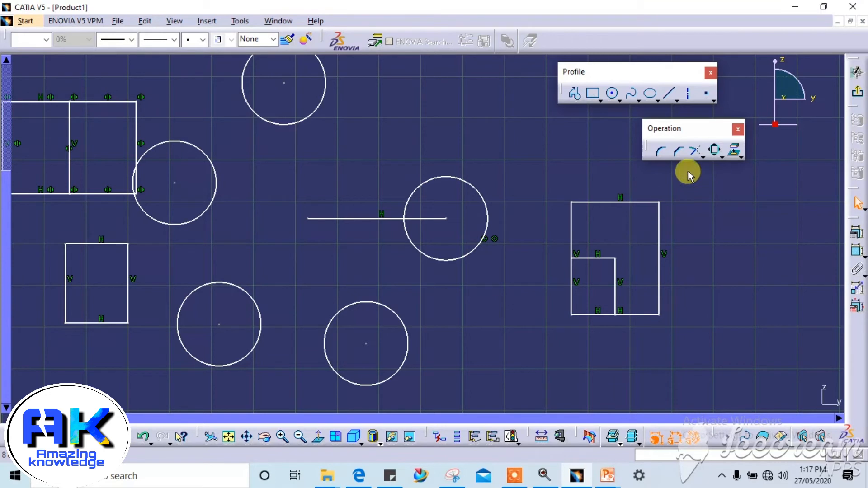
pyautogui.moveTo(692, 132); pyautogui.dragTo(441, 67)
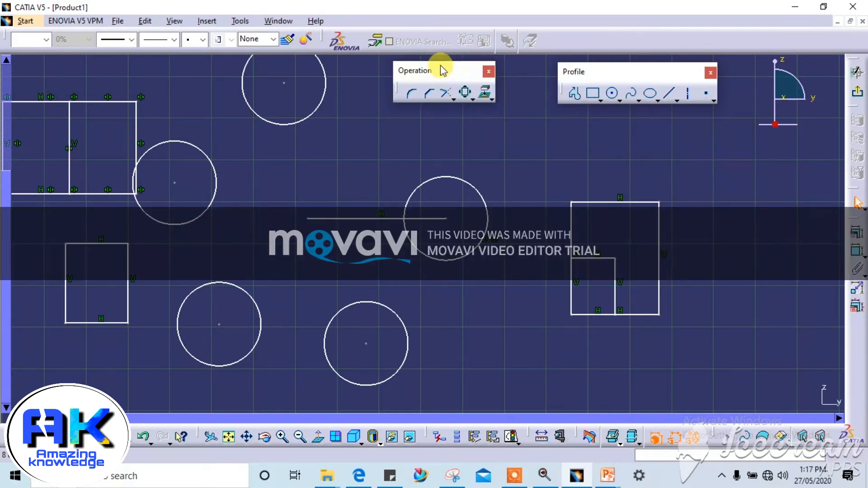
pyautogui.click(465, 94)
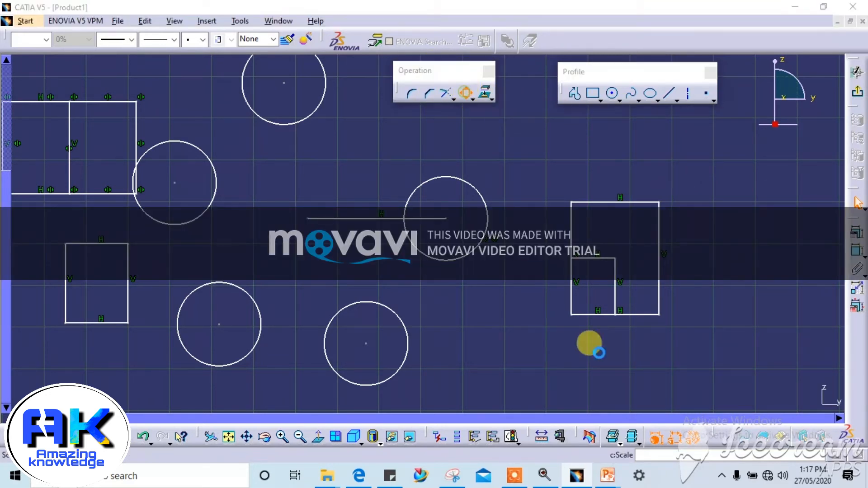
pyautogui.click(578, 313)
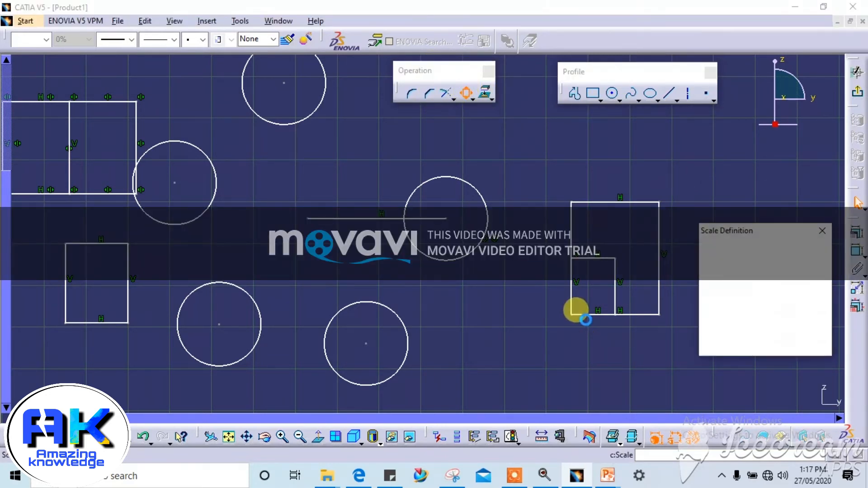
pyautogui.click(823, 230)
# Scale the original rectangle by 2 about its lower-left corner, keeping duplicate mode and constraint conservation enabled
pyautogui.keyDown('ctrl'); pyautogui.click(571, 216); pyautogui.keyUp('ctrl')
pyautogui.keyDown('ctrl'); pyautogui.click(658, 217); pyautogui.keyUp('ctrl')
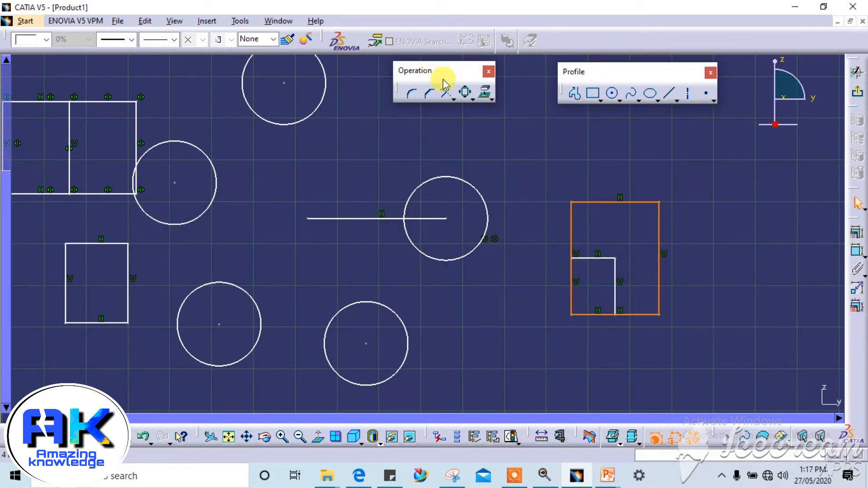
pyautogui.click(467, 93)
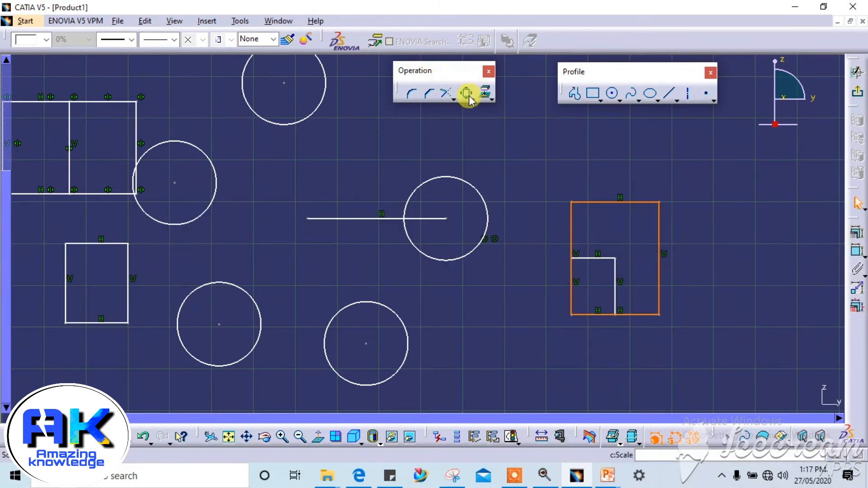
pyautogui.click(571, 314)
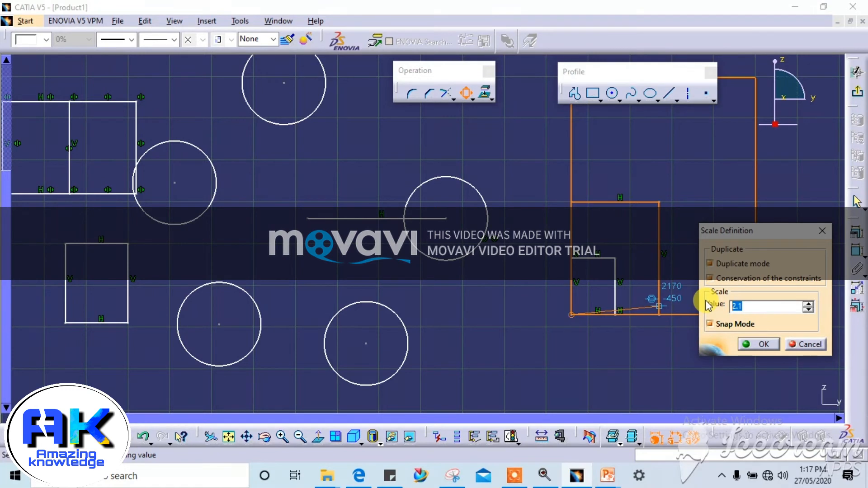
pyautogui.write('2')
pyautogui.press('Return')
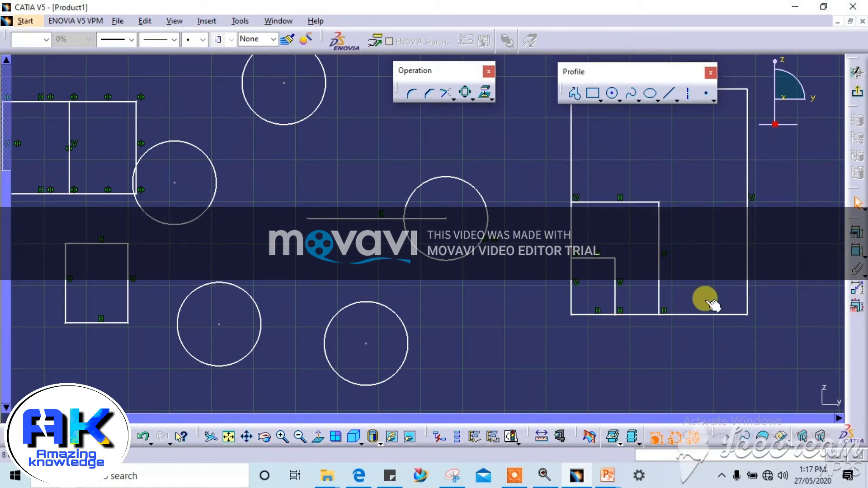
pyautogui.moveTo(706, 240)
pyautogui.keyDown('ctrl'); pyautogui.mouseDown(button='middle')
pyautogui.moveTo(713, 252)
pyautogui.moveTo(692, 277)
pyautogui.moveTo(702, 289)
pyautogui.mouseUp(button='middle'); pyautogui.keyUp('ctrl')
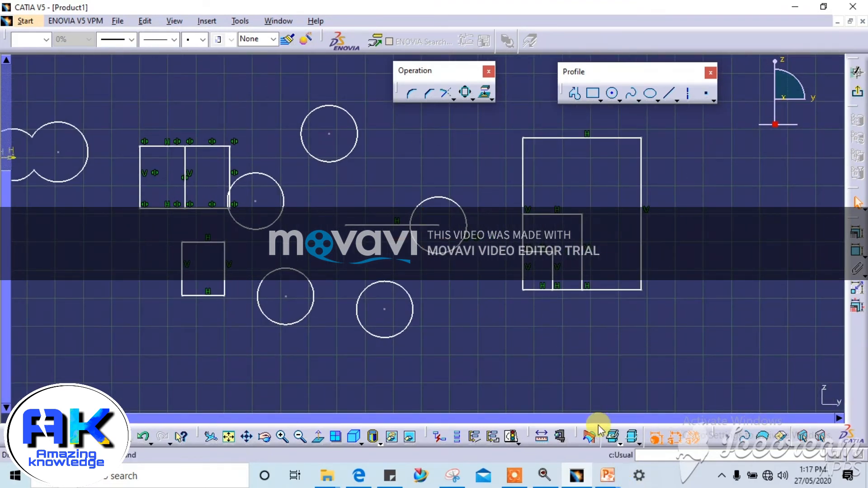
pyautogui.click(469, 474)
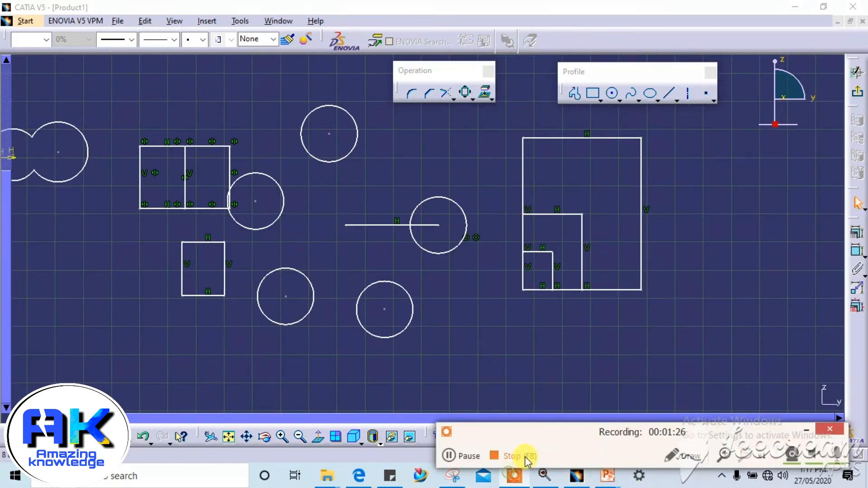
pyautogui.click(451, 457)
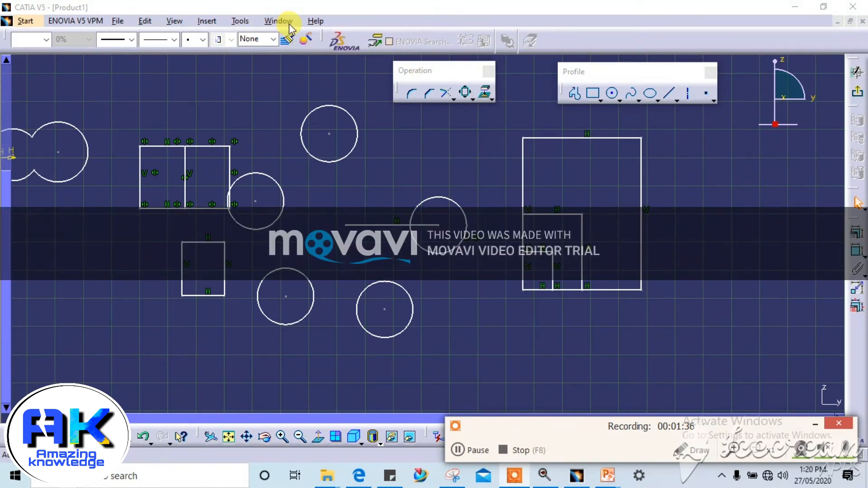
pyautogui.click(464, 447)
pyautogui.click(240, 21)
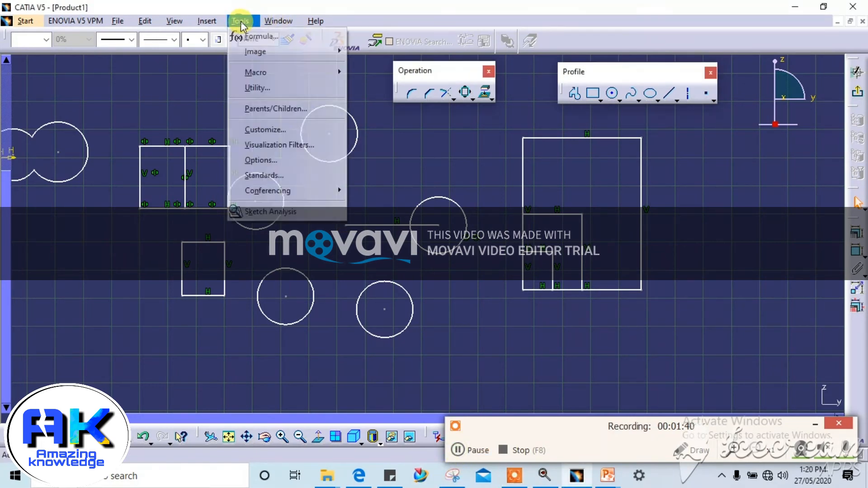
pyautogui.moveTo(219, 21)
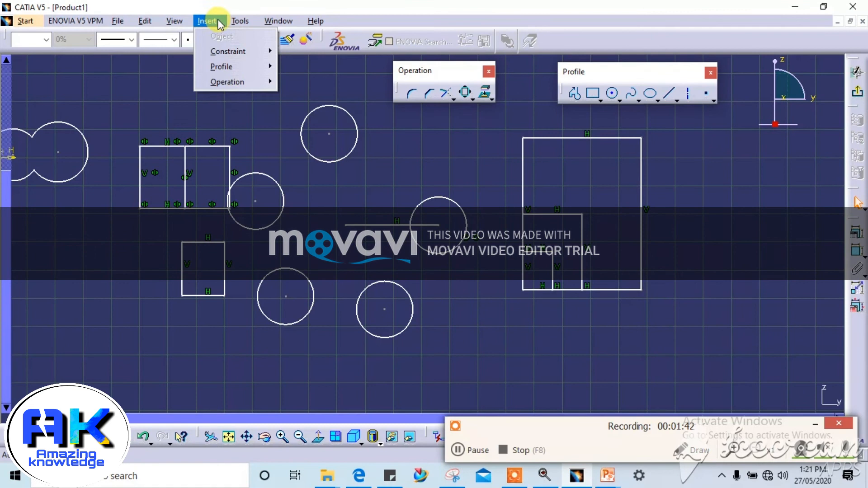
pyautogui.moveTo(221, 67)
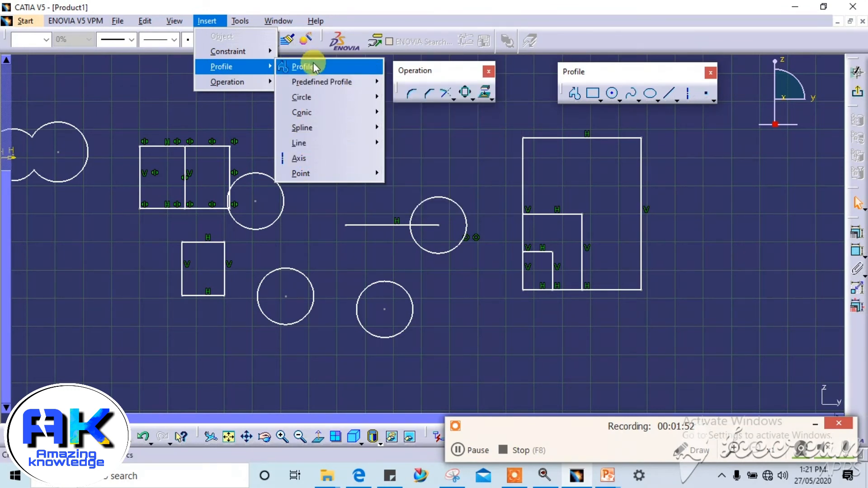
pyautogui.moveTo(241, 83)
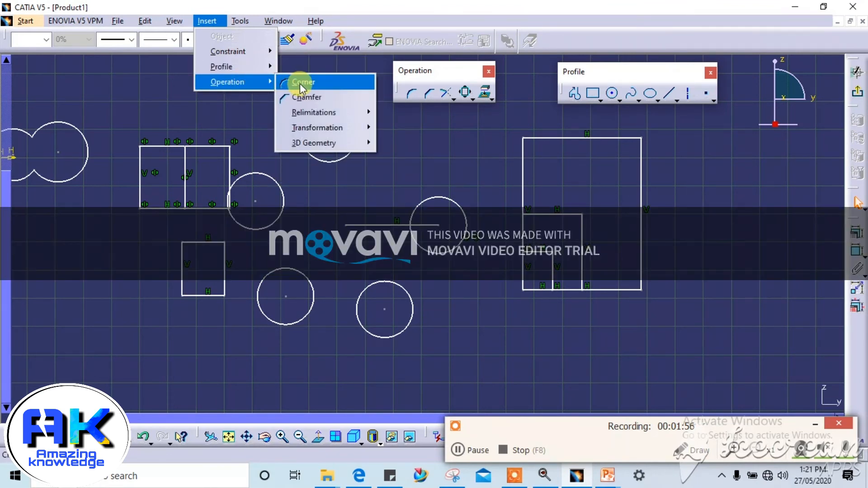
pyautogui.moveTo(302, 143)
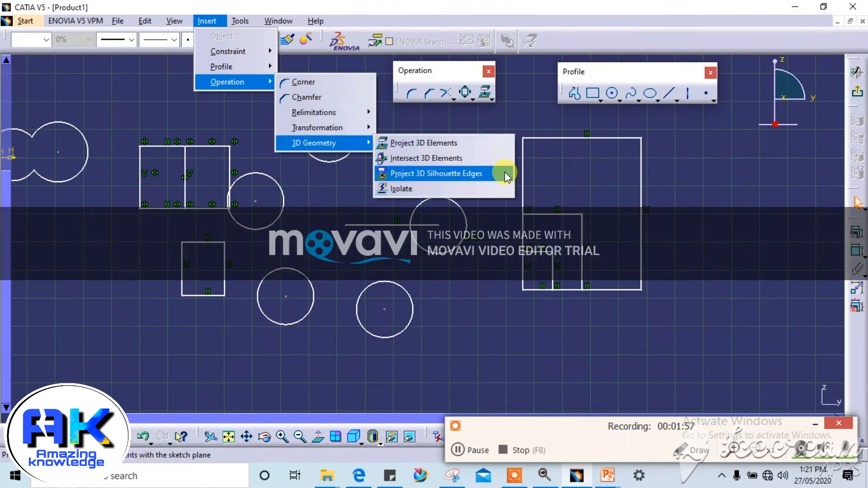
pyautogui.click(497, 119)
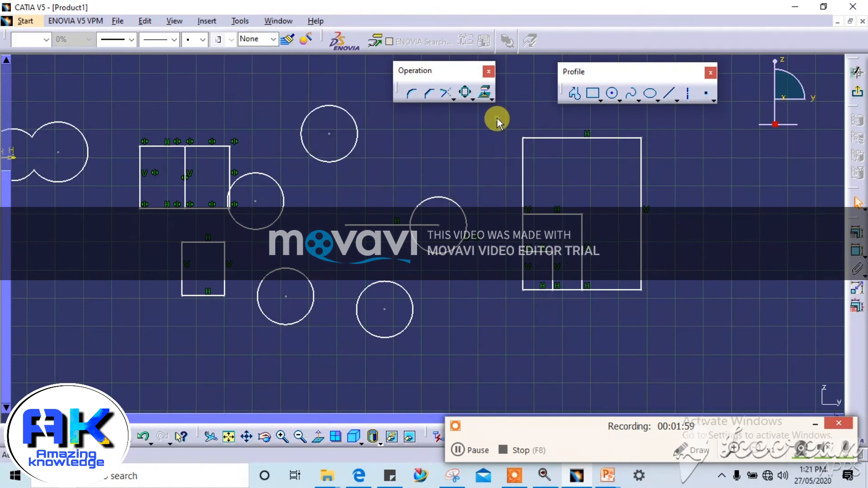
pyautogui.click(458, 450)
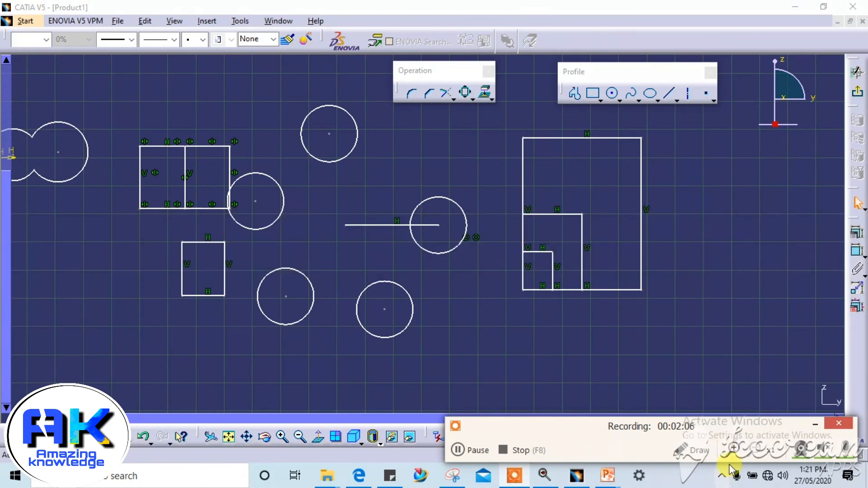
# Switch to the catia presentation in PowerPoint and review the slide labelling the CATIA interface areas
pyautogui.moveTo(606, 479)
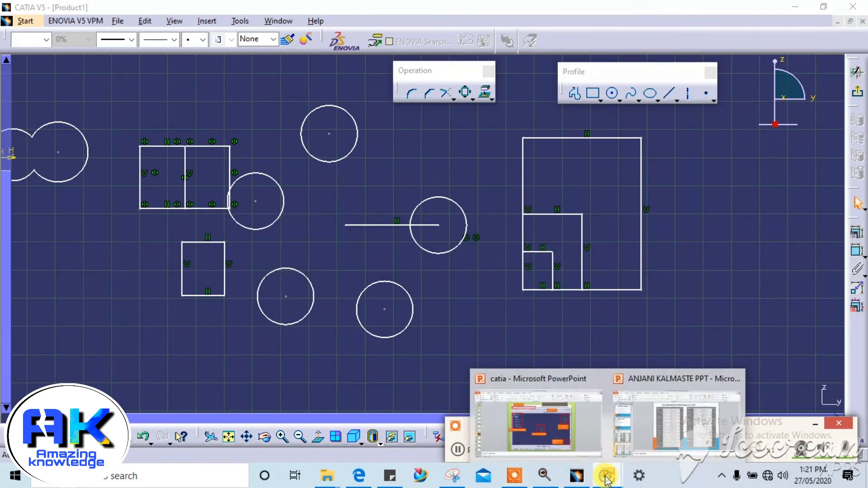
pyautogui.click(570, 407)
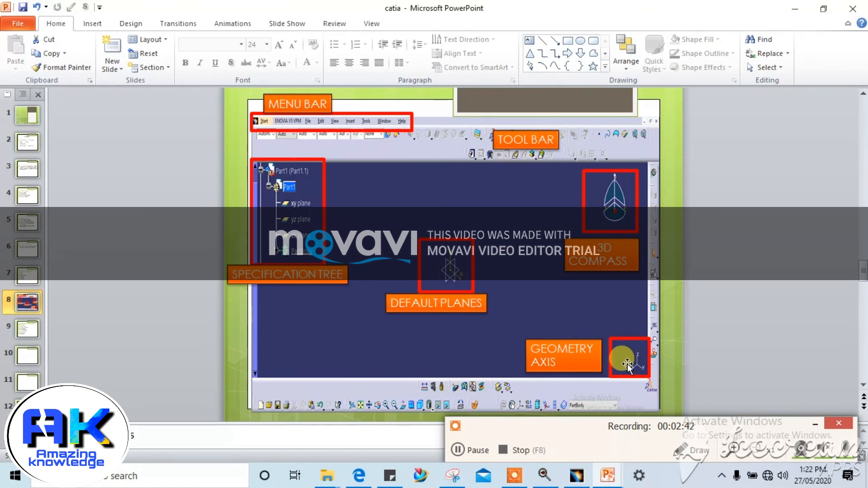
pyautogui.click(459, 450)
pyautogui.click(459, 450)
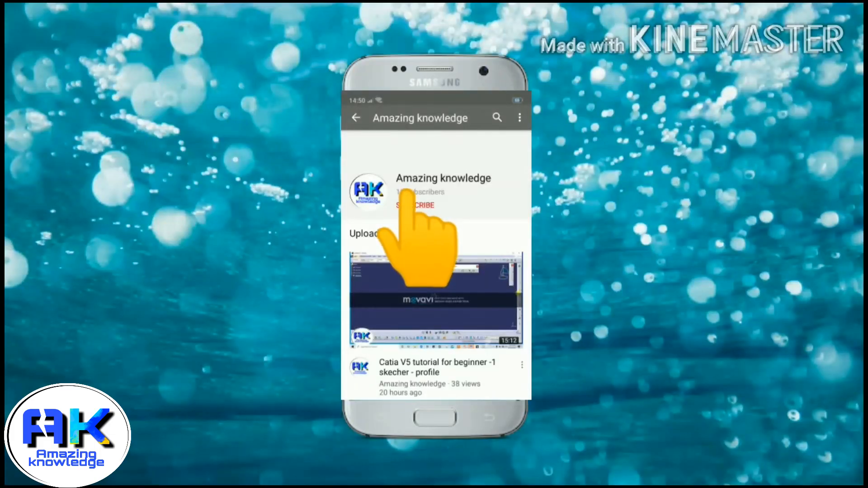